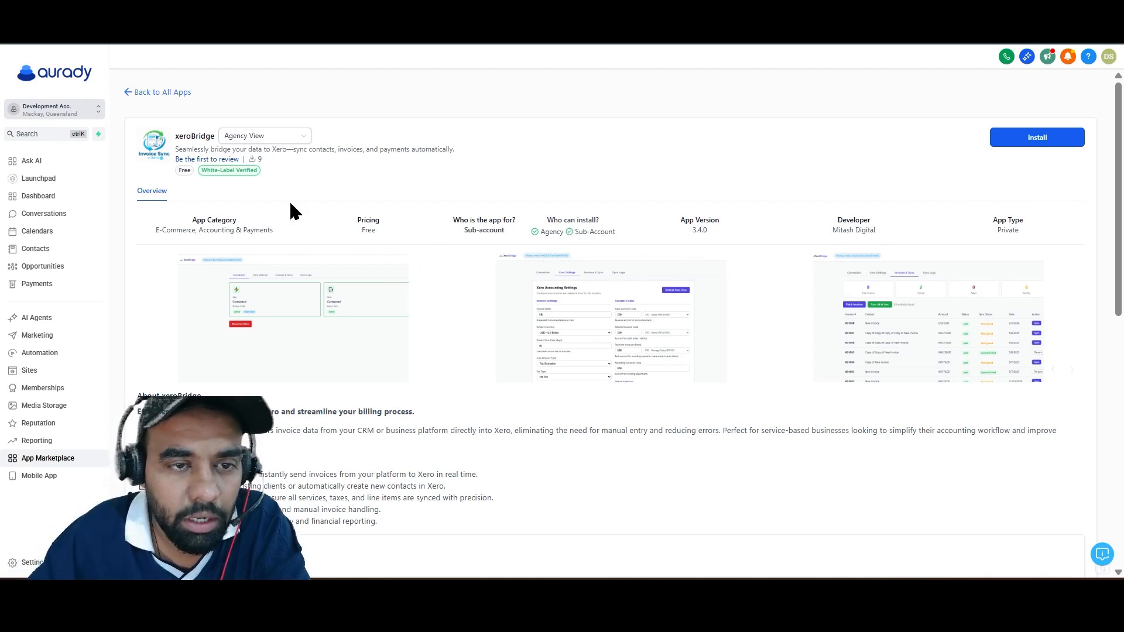
Install the xeroBridge app from its marketplace listing, reviewing and allowing the permissions it requests.
double_click(183, 138)
click(623, 162)
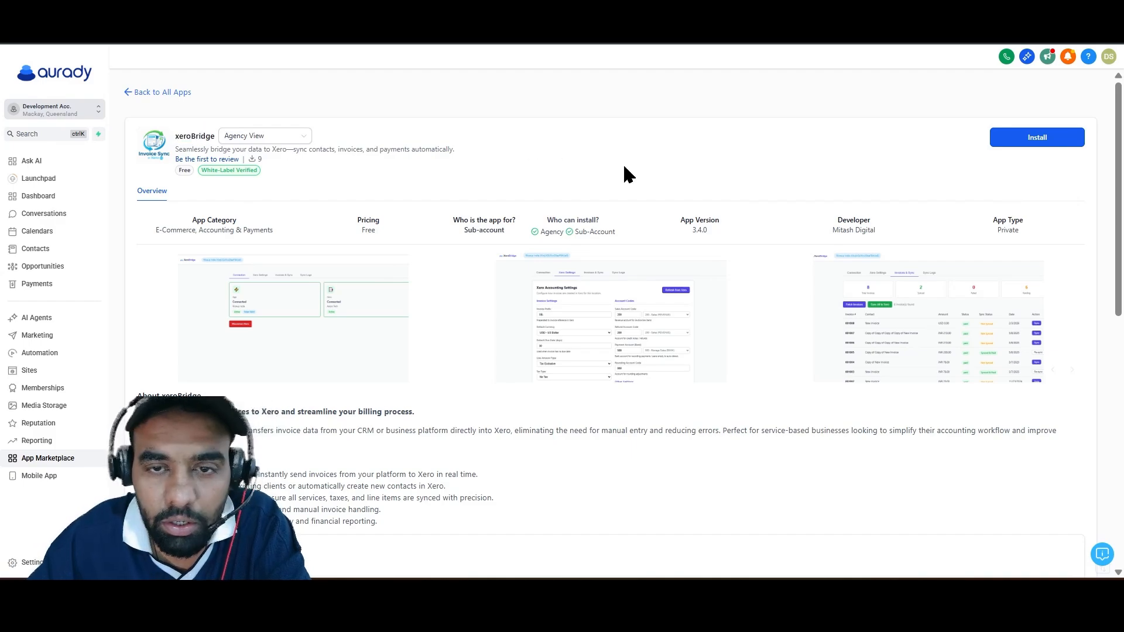
scroll(873, 228, down, 1)
scroll(873, 228, down, 10)
scroll(1056, 201, up, 10)
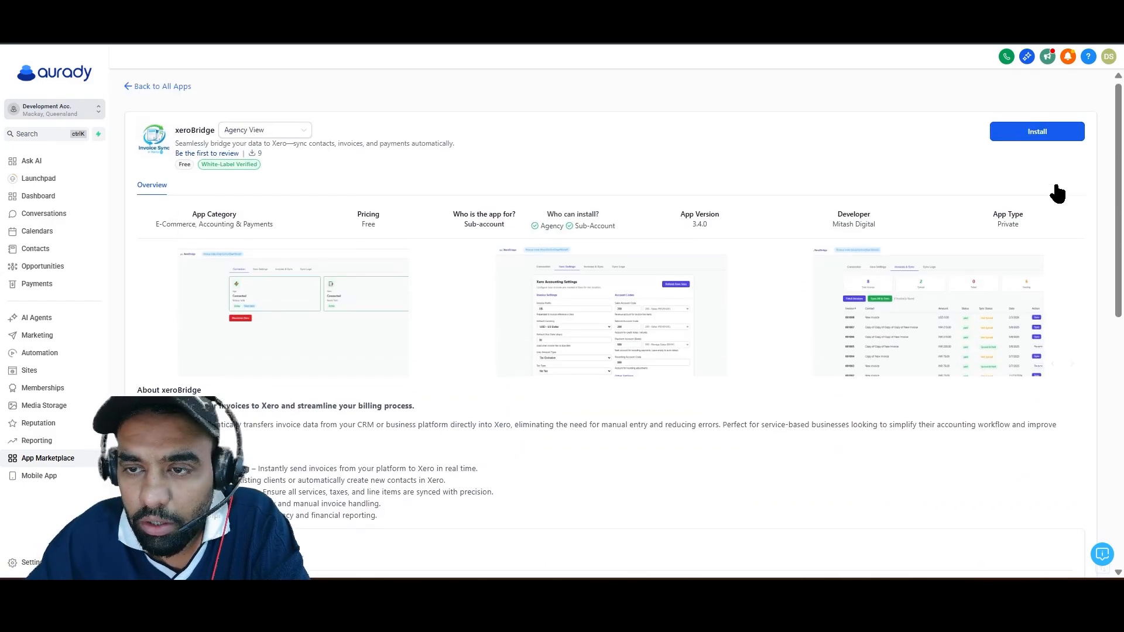
click(1031, 146)
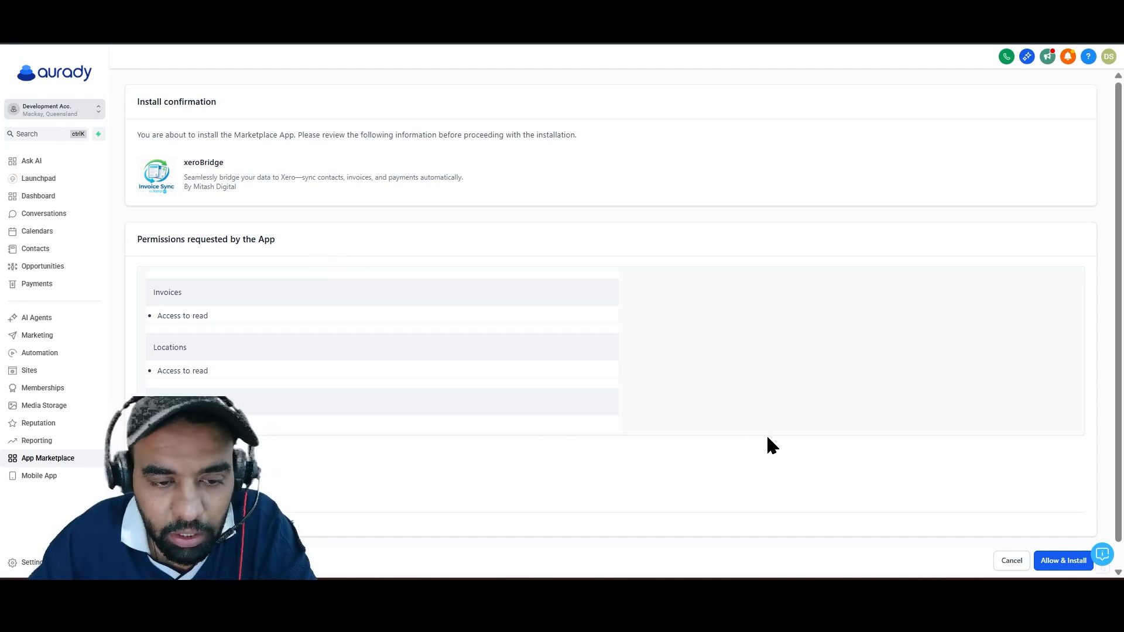
scroll(533, 402, down, 1)
scroll(534, 402, up, 1)
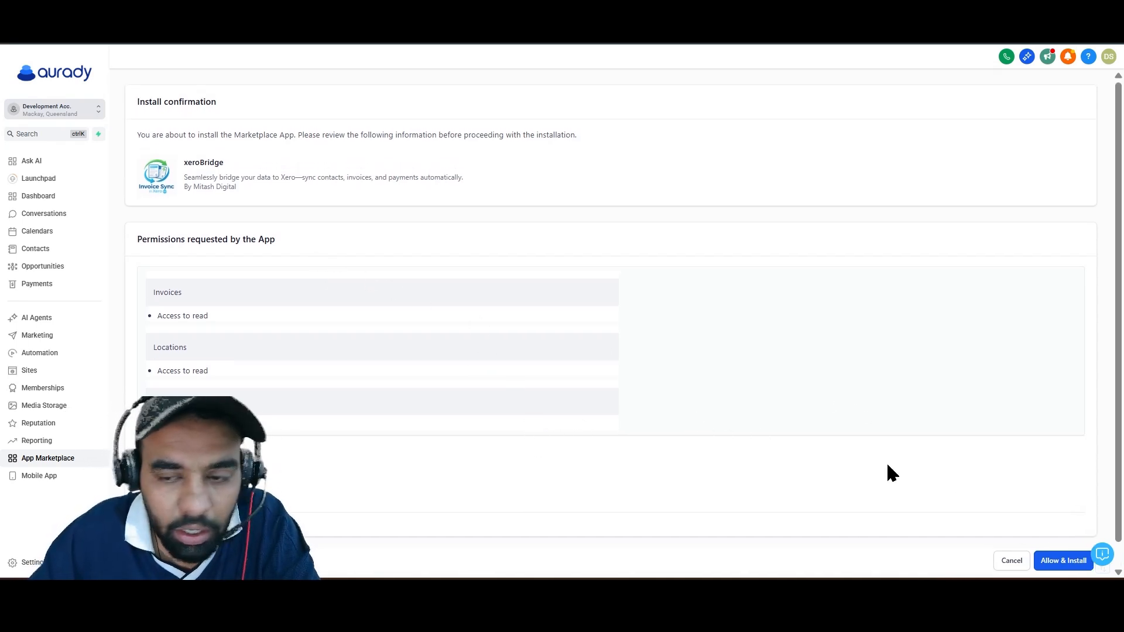
click(1051, 562)
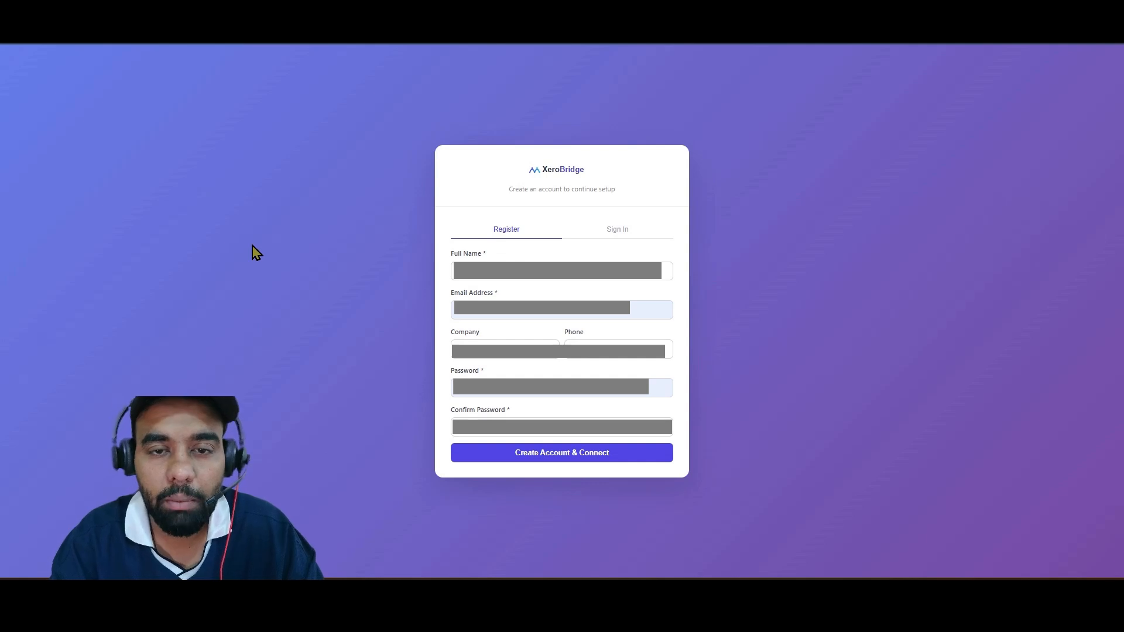
Complete the XeroBridge registration form with full name, email, company, phone and account password, and create the account.
click(500, 276)
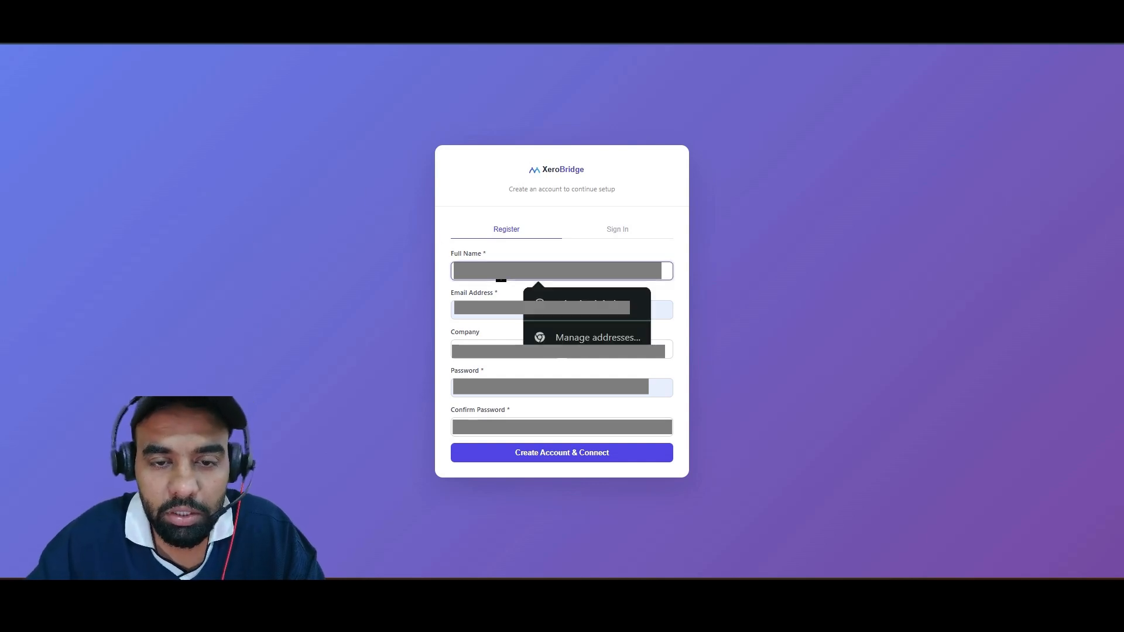
click(458, 248)
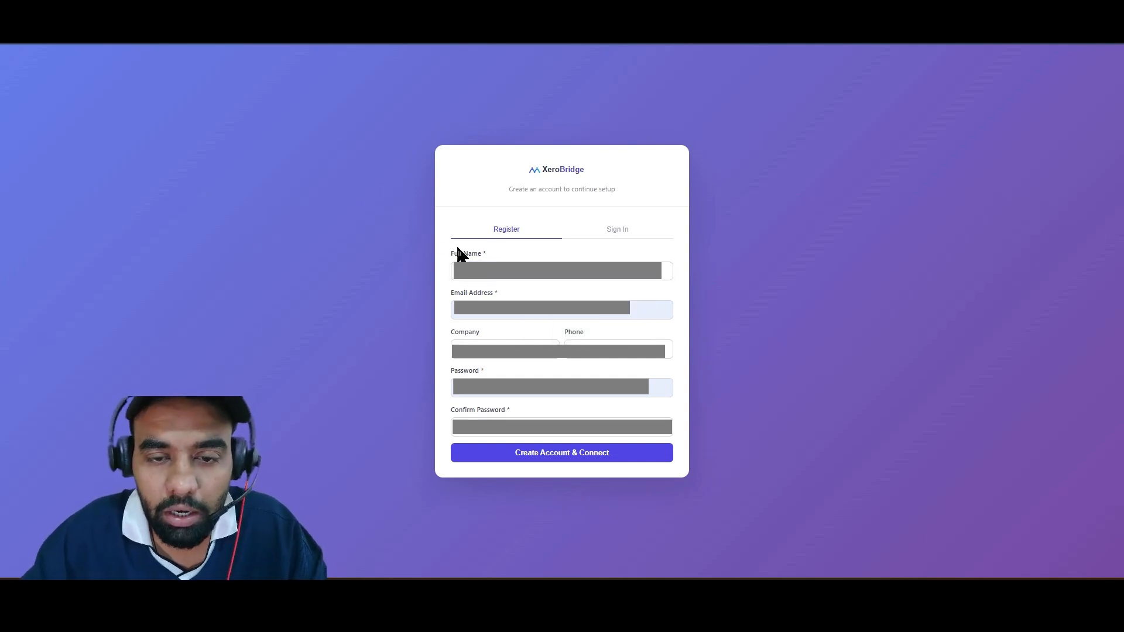
click(500, 277)
click(816, 289)
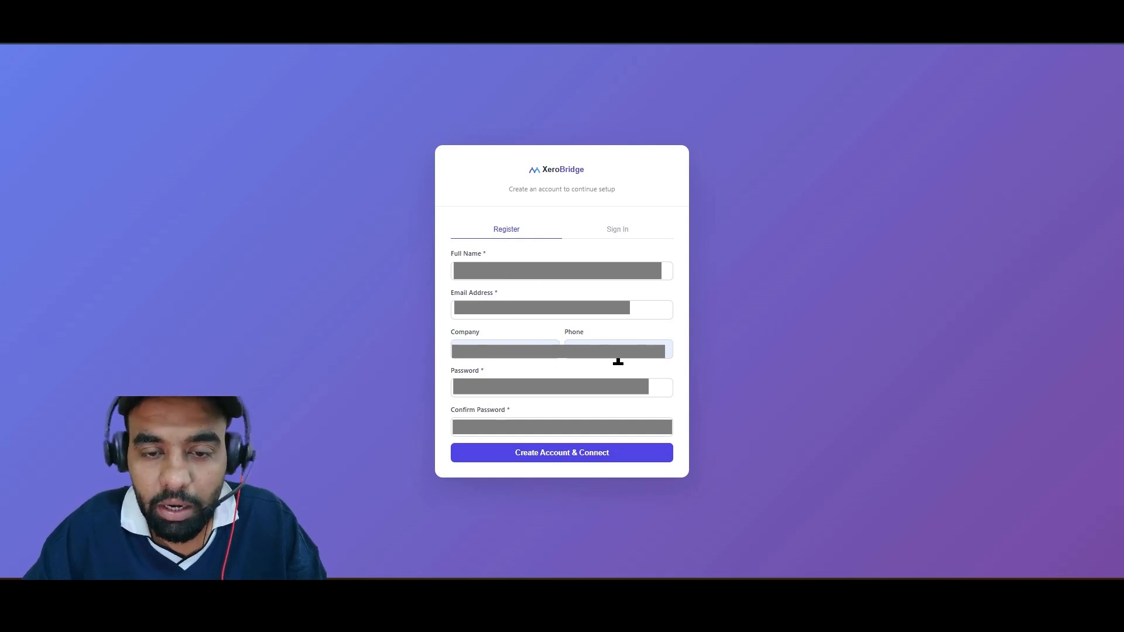
click(589, 458)
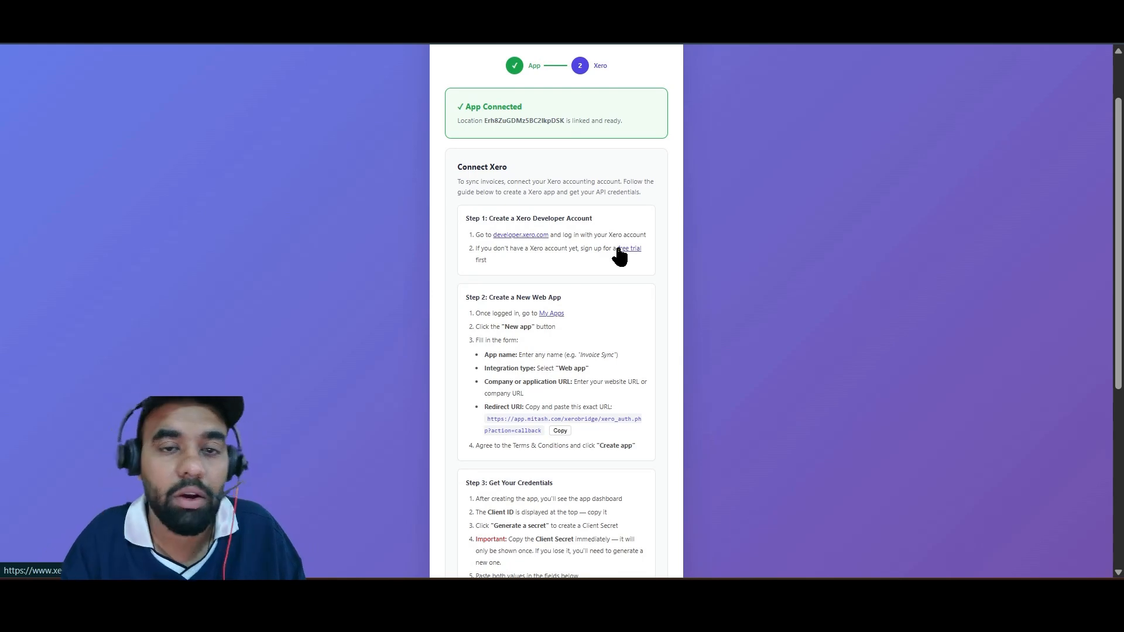
Open the Xero Developer site from the setup guide's first step and log in with the existing Xero account.
click(522, 235)
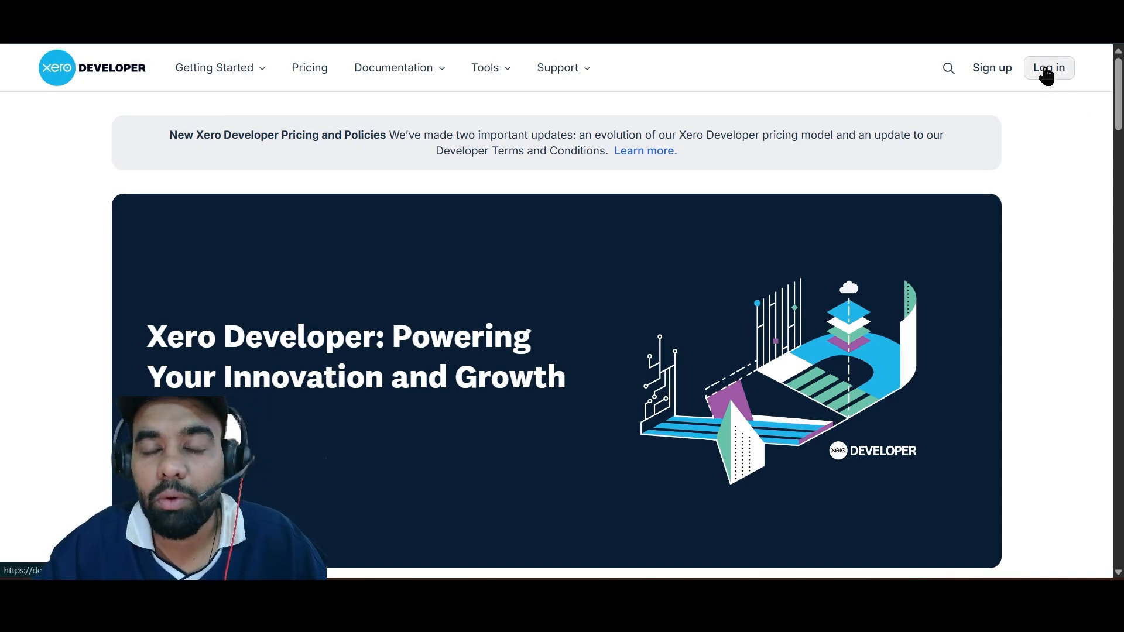
click(585, 17)
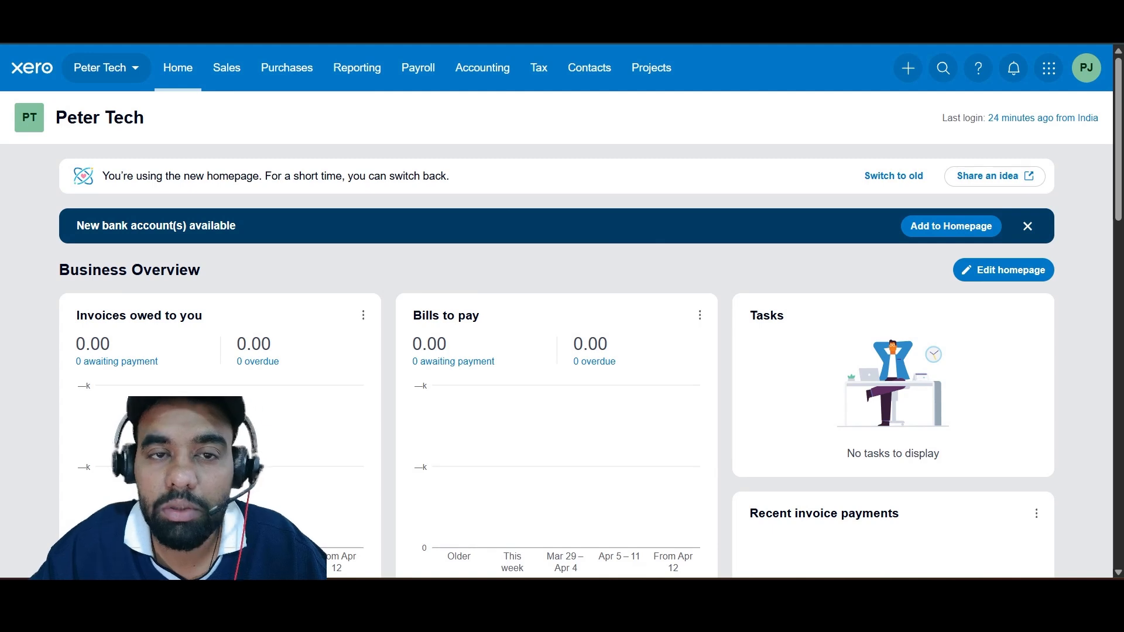
click(409, 18)
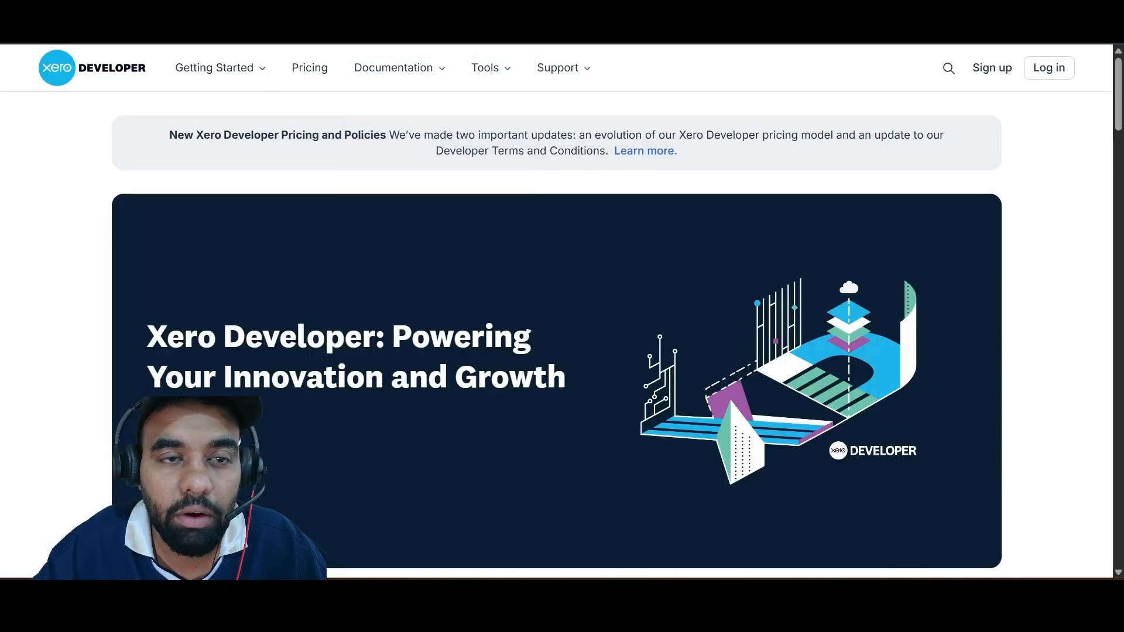
click(1039, 76)
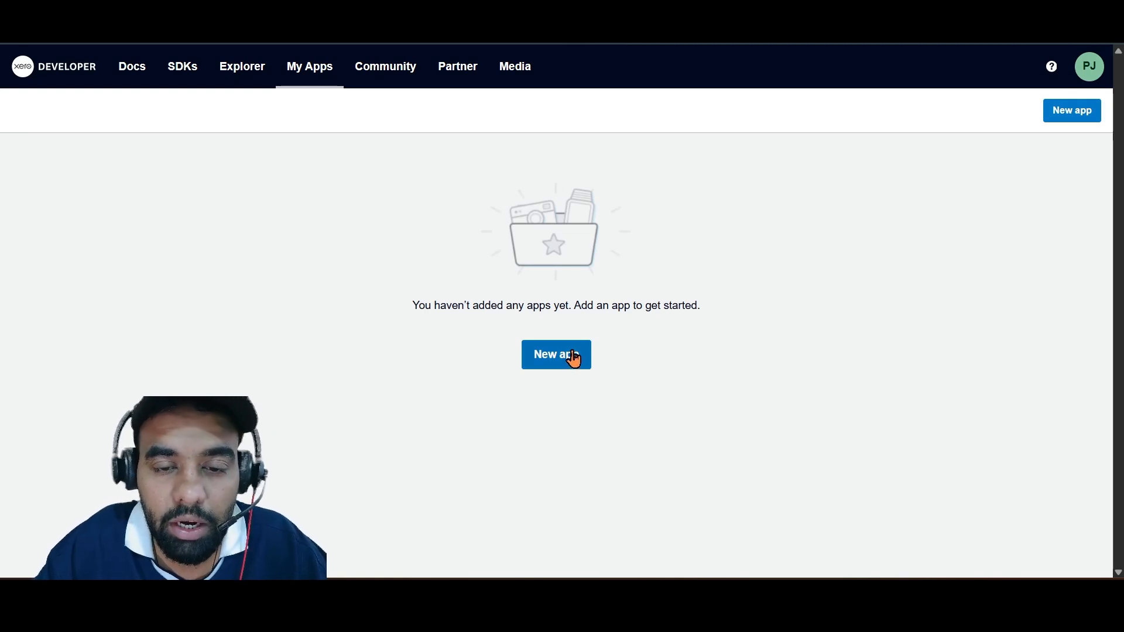
Start a new Xero app with the Web app integration type and name it "Xero DataSync".
click(573, 358)
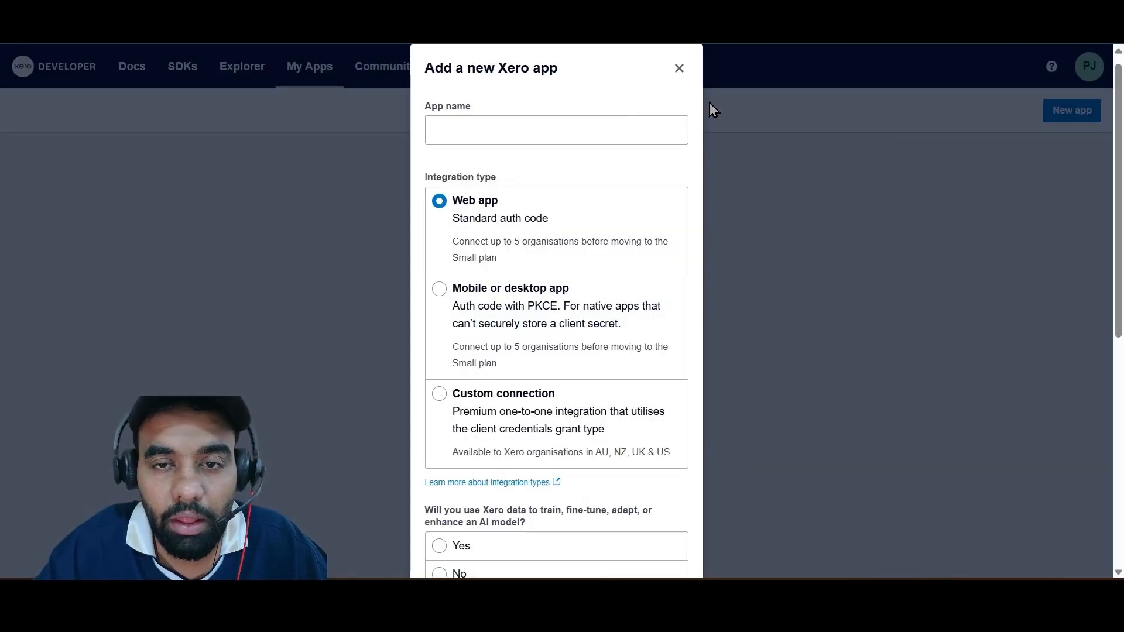
click(677, 69)
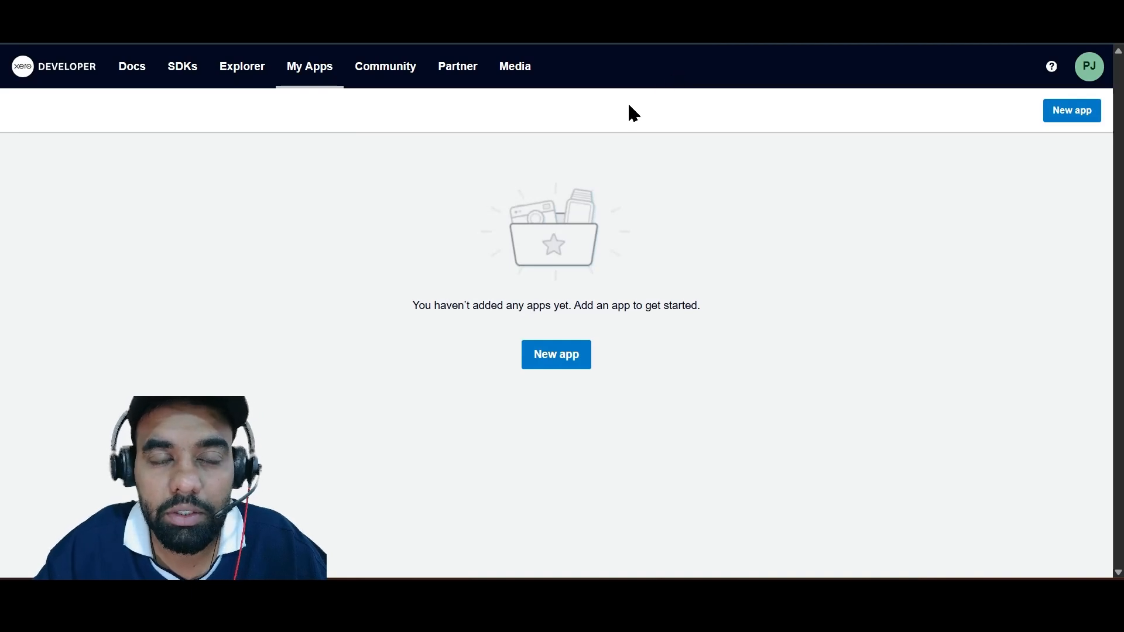
click(557, 364)
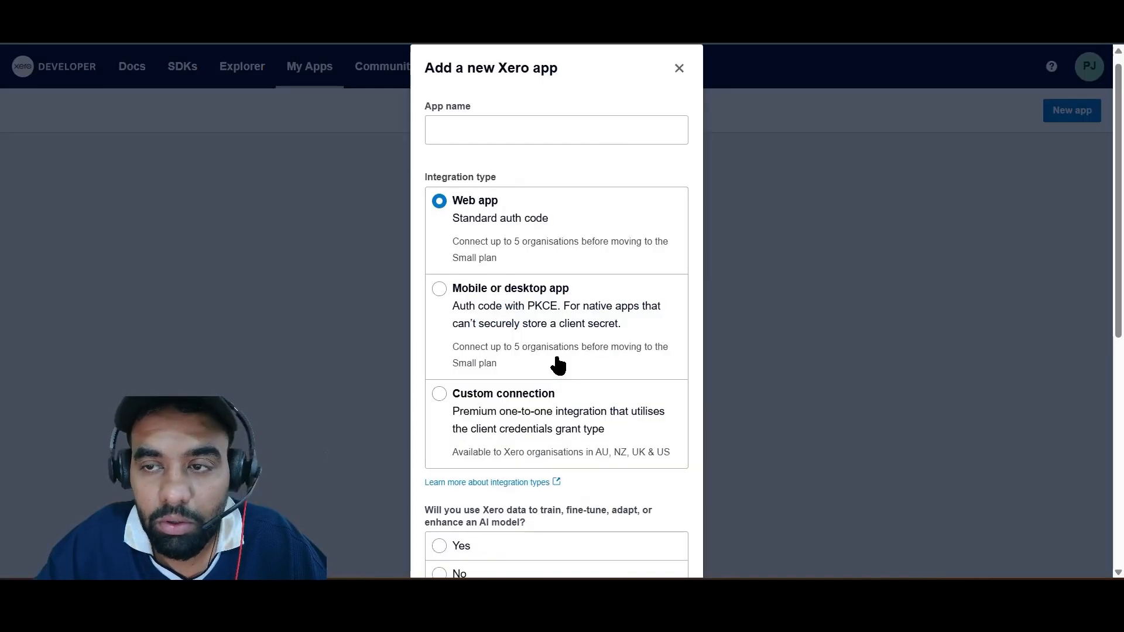
click(503, 130)
click(454, 176)
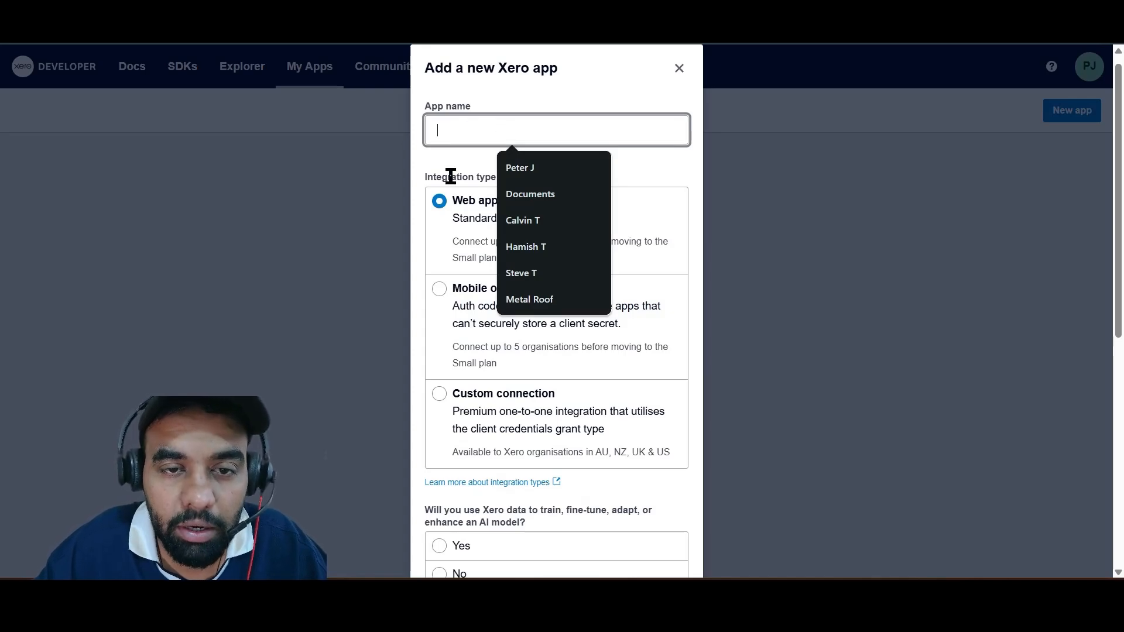
click(464, 130)
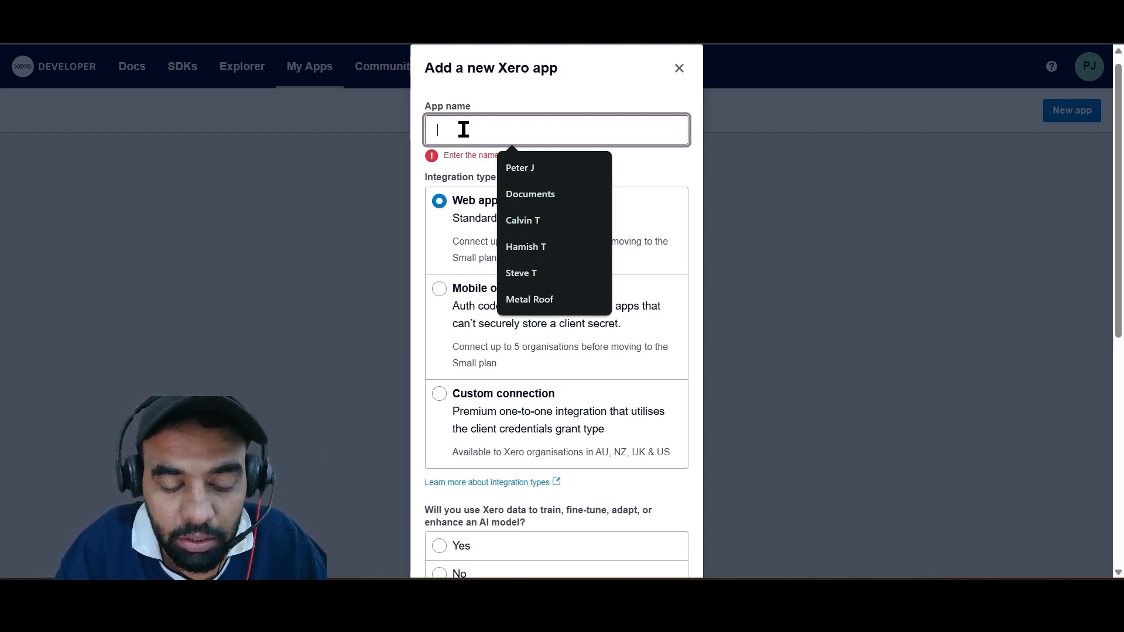
text(Xer)
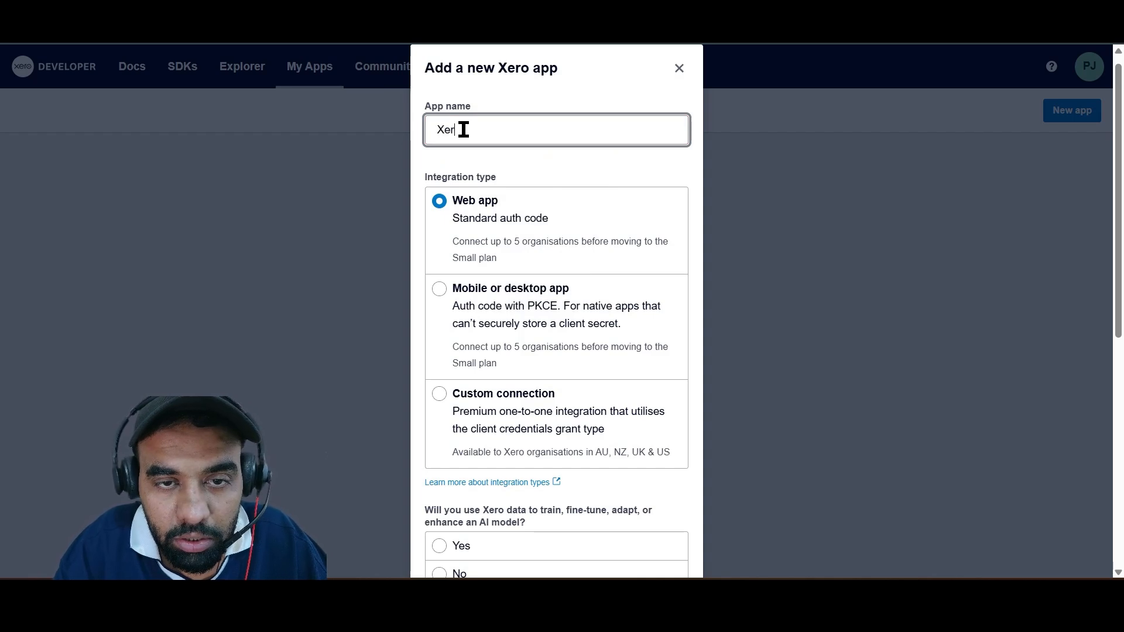
text(o DAta)
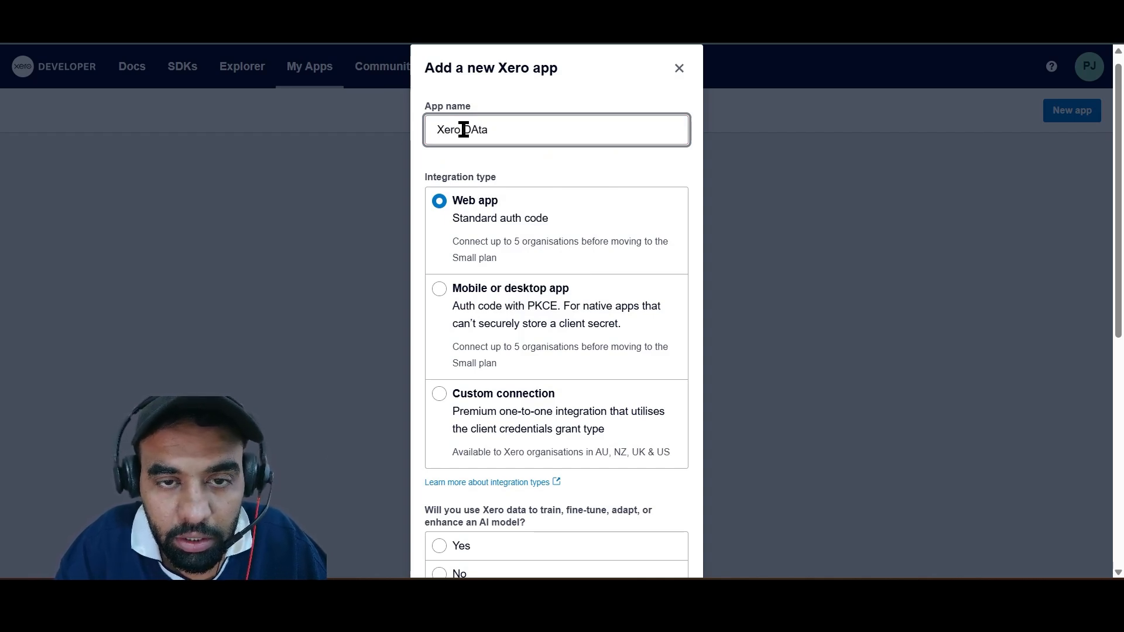
key(BackSpace)
key(BackSpace)
key(BackSpace)
text(ata)
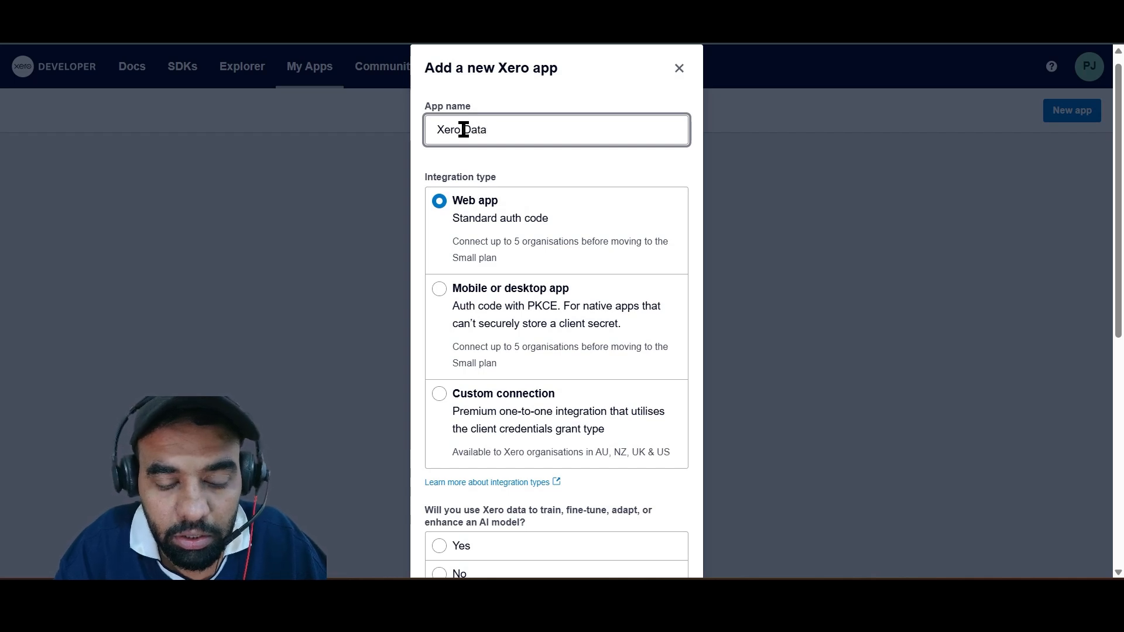
text(Sync)
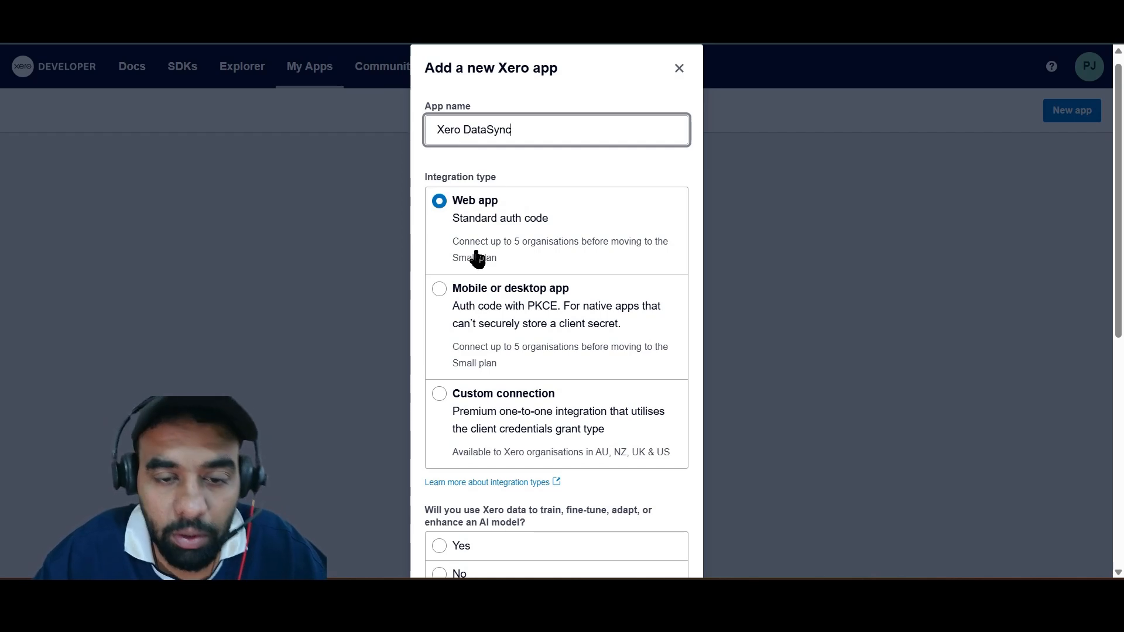
Answer No to using Xero data for AI models and Yes to meeting Xero's minimum security requirements.
scroll(480, 255, down, 4)
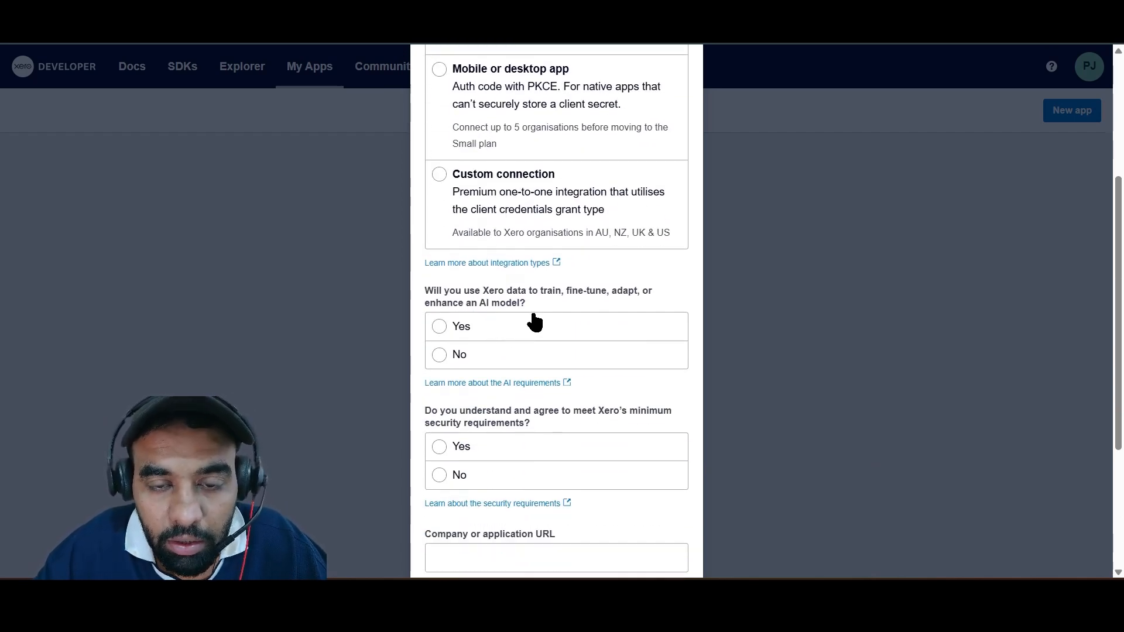
click(463, 354)
scroll(515, 316, down, 3)
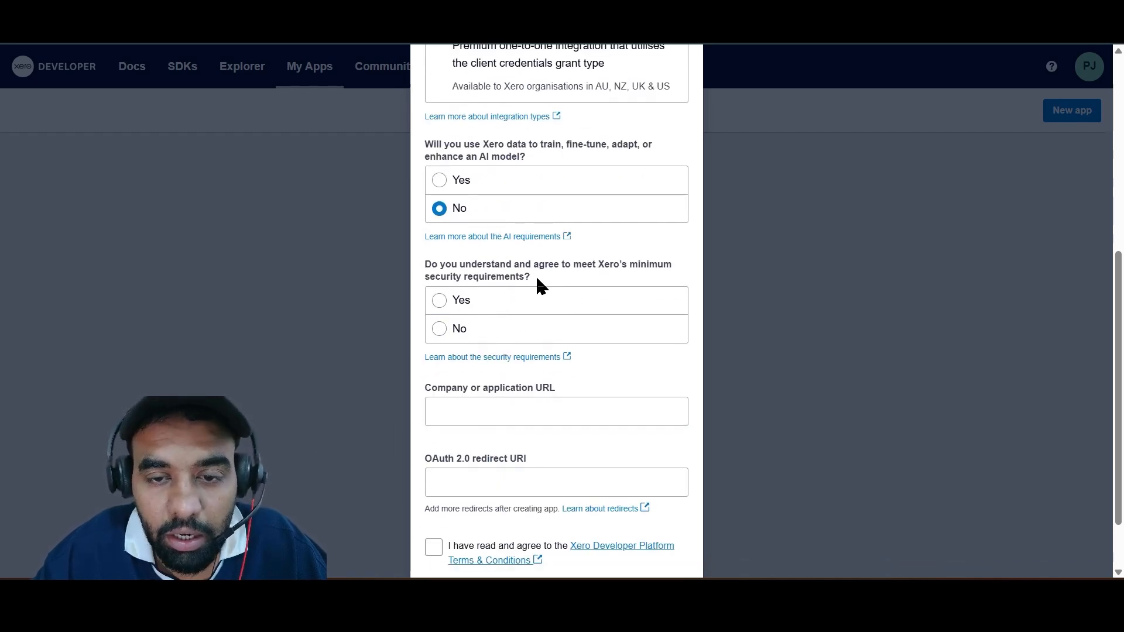
click(512, 305)
scroll(518, 310, down, 2)
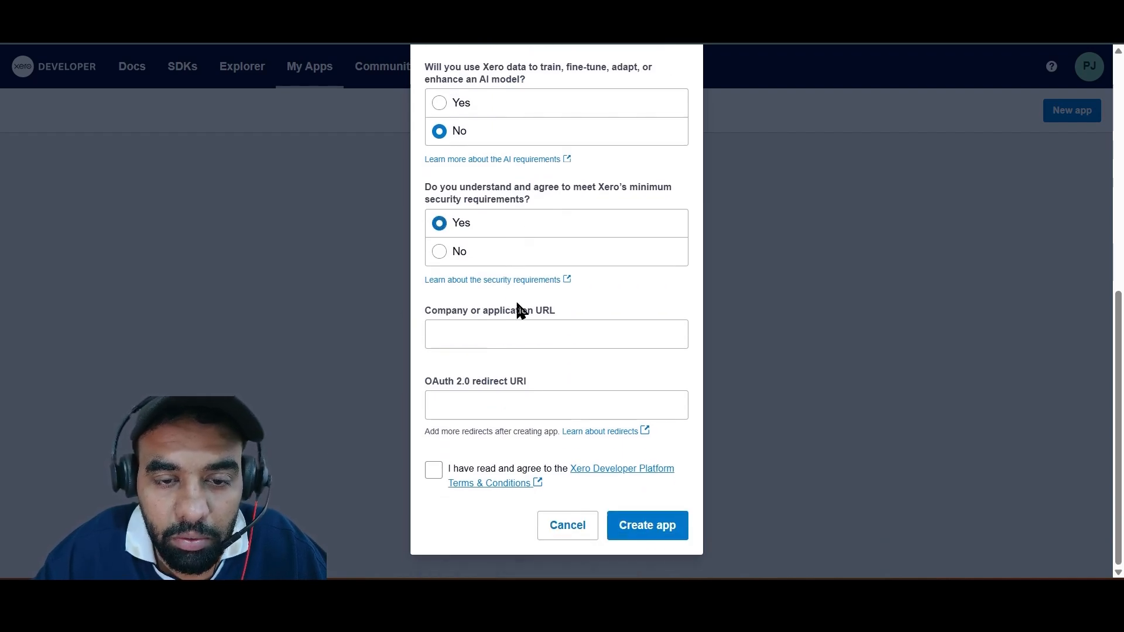
click(504, 336)
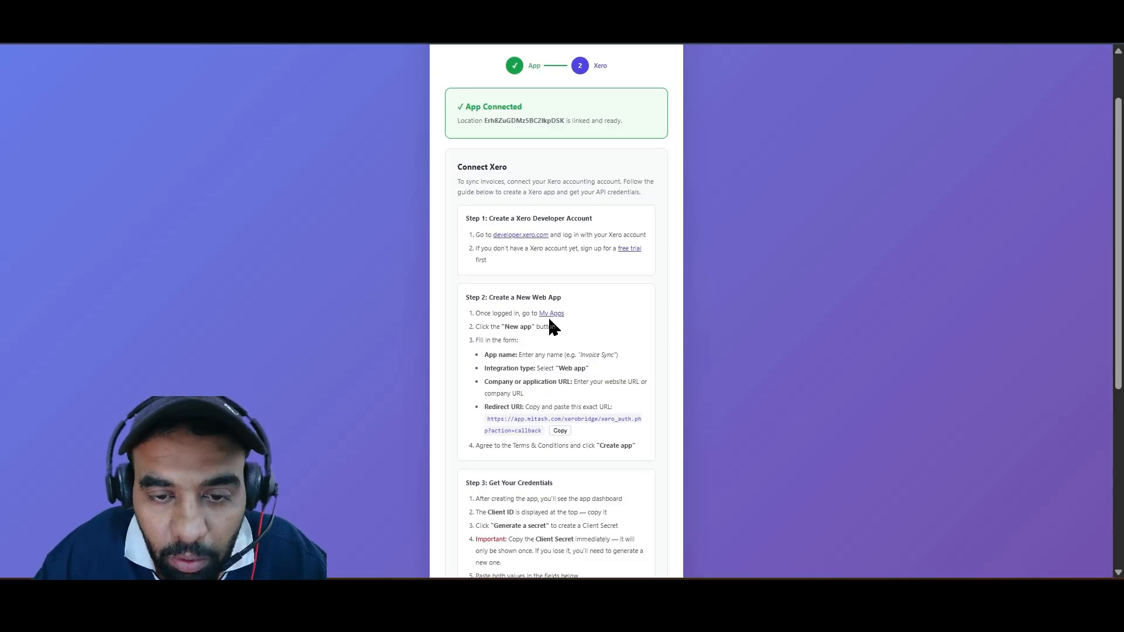
drag(486, 419, 598, 415)
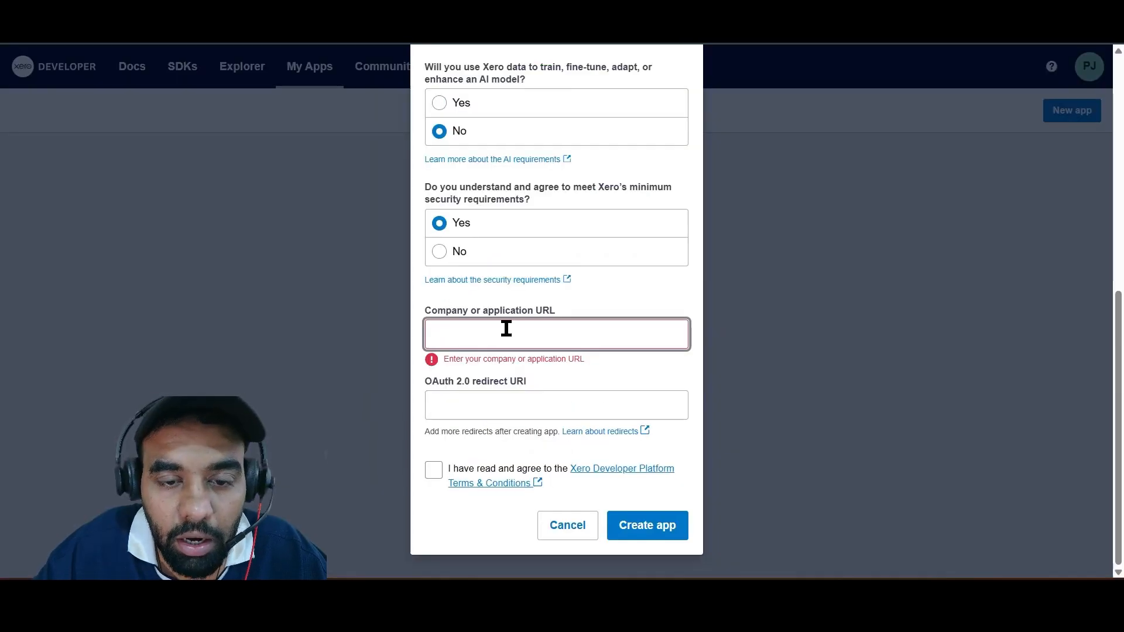
text(https://app.mitash.com/xerobridge)
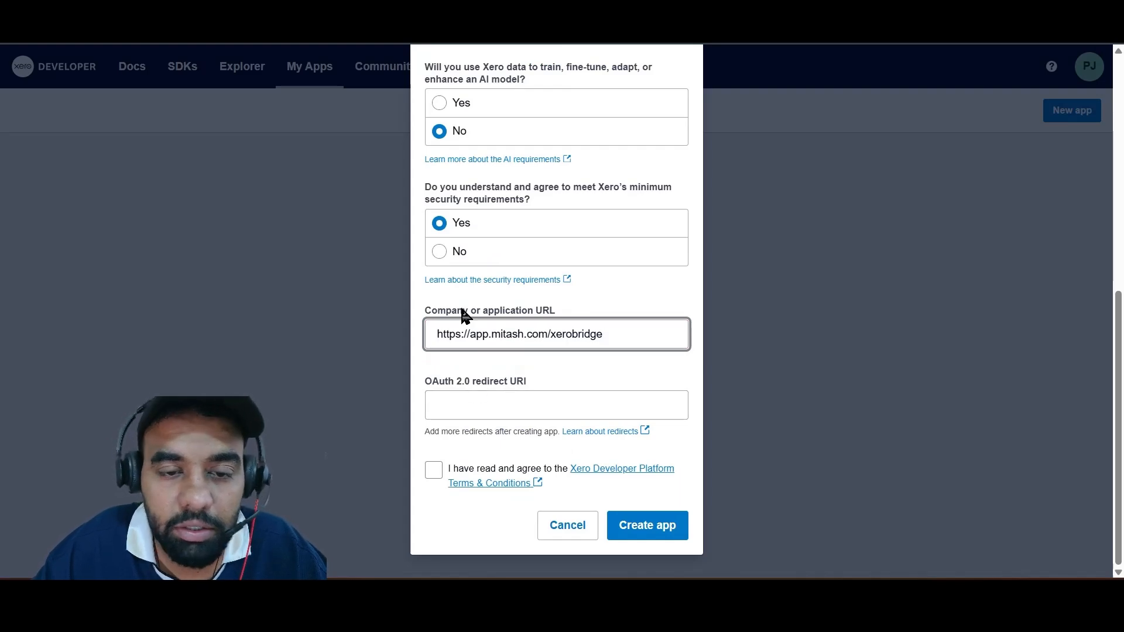
Copy the full redirect URI ending in xero_auth.php?action=callback from the XeroBridge guide into the OAuth 2.0 redirect URI, and accept the developer terms.
click(478, 404)
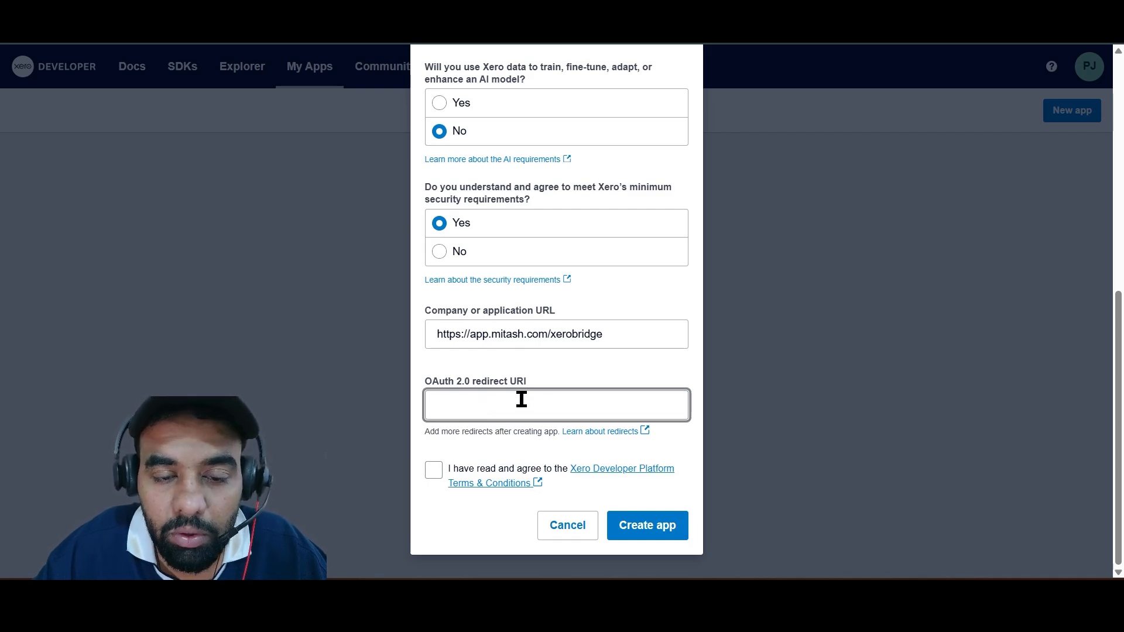
click(202, 11)
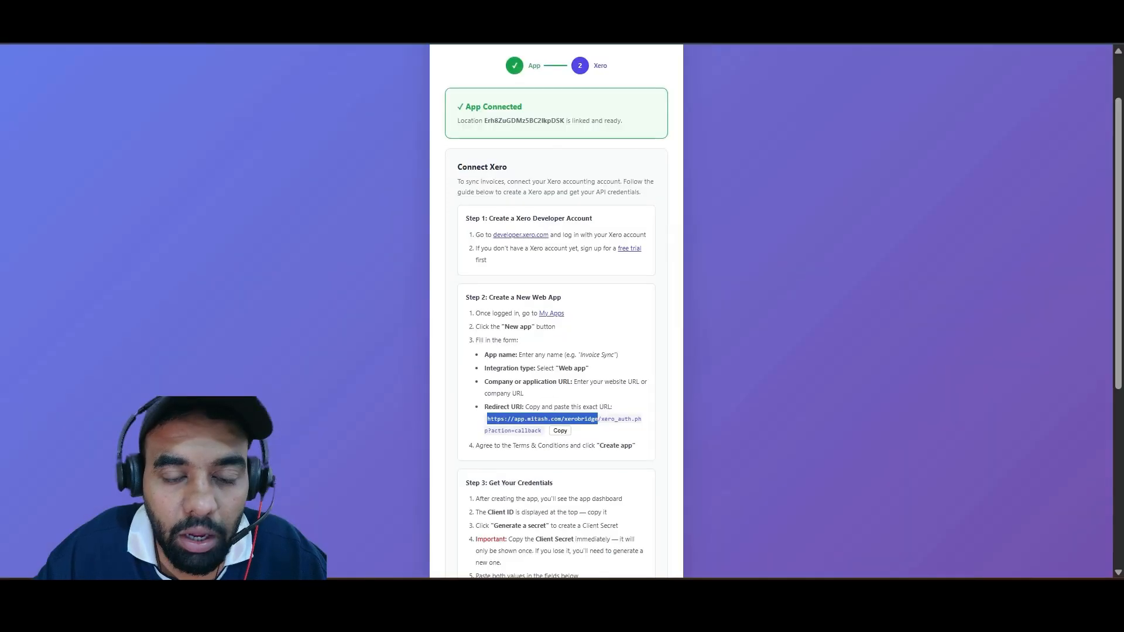
click(574, 430)
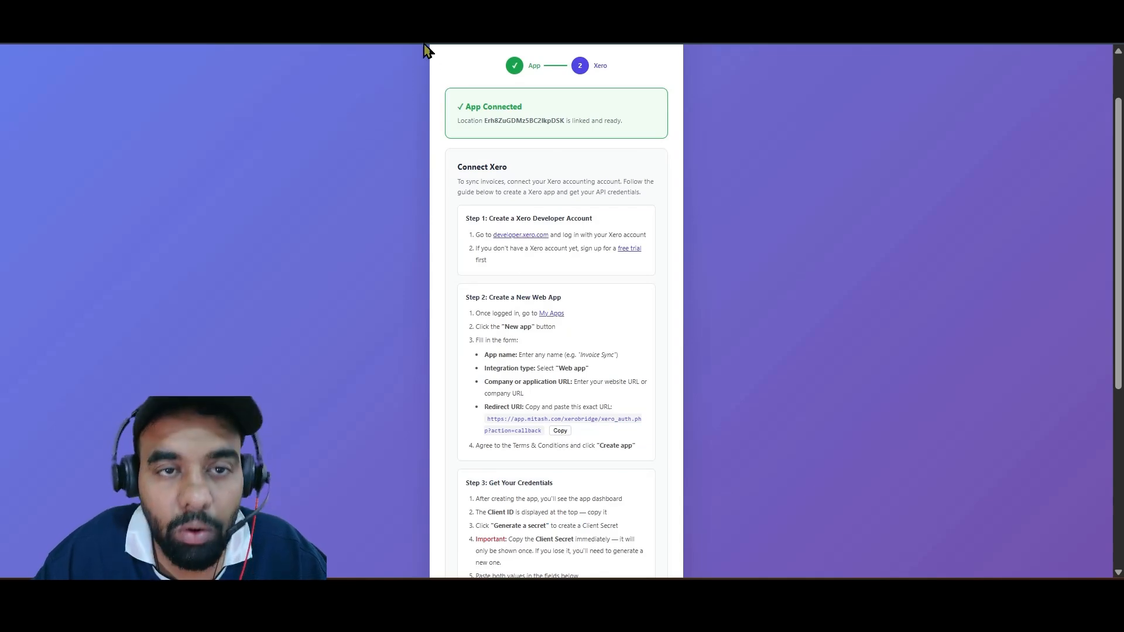
click(424, 11)
key(ctrl+v)
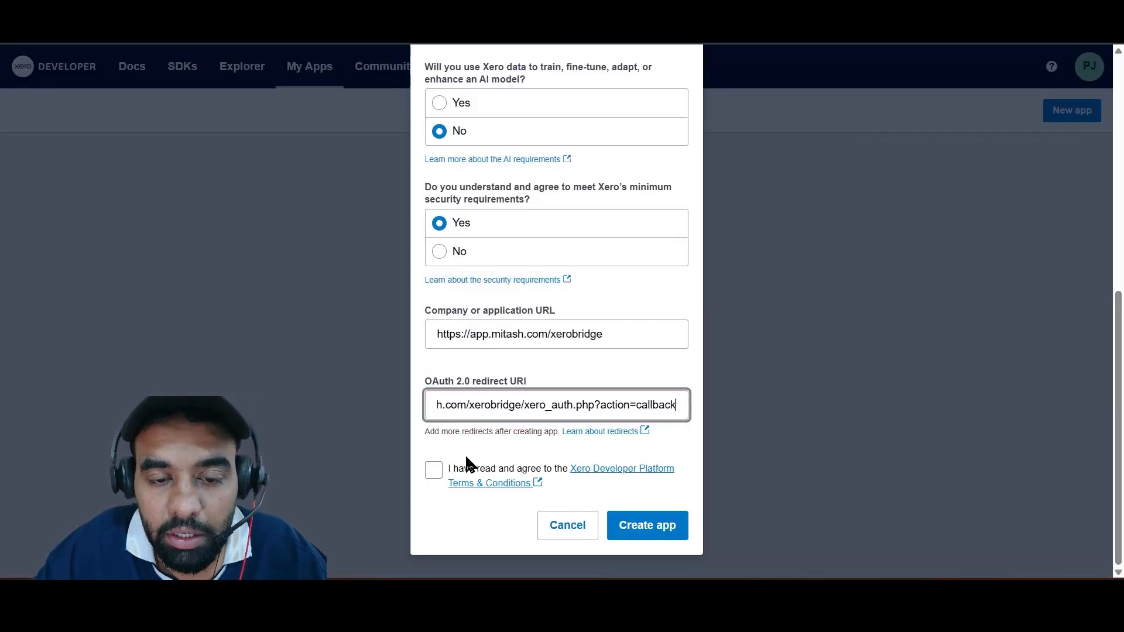
click(434, 469)
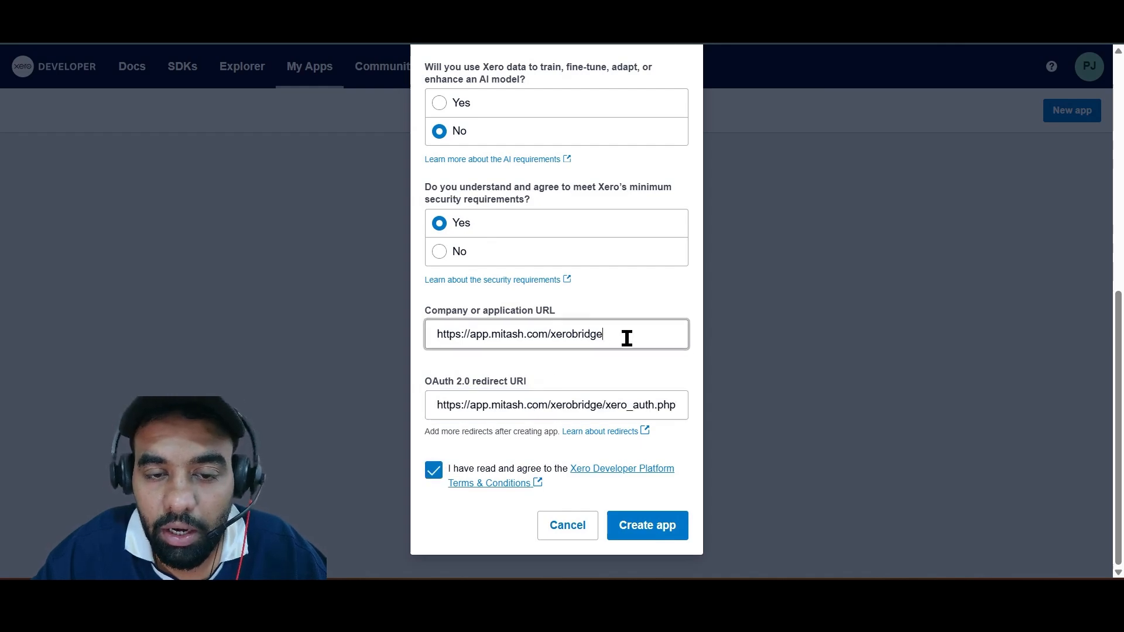
Review the app name, integration type and company URL entered in the new Xero app form.
drag(627, 333, 455, 347)
scroll(574, 345, up, 6)
scroll(576, 354, up, 3)
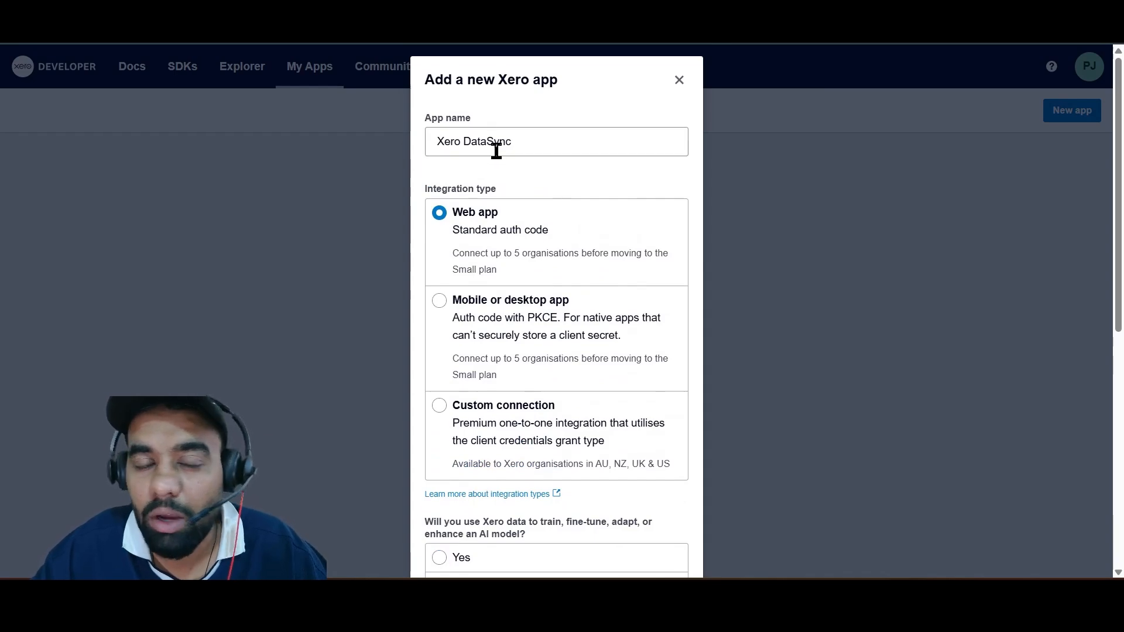
scroll(577, 235, down, 7)
triple_click(530, 343)
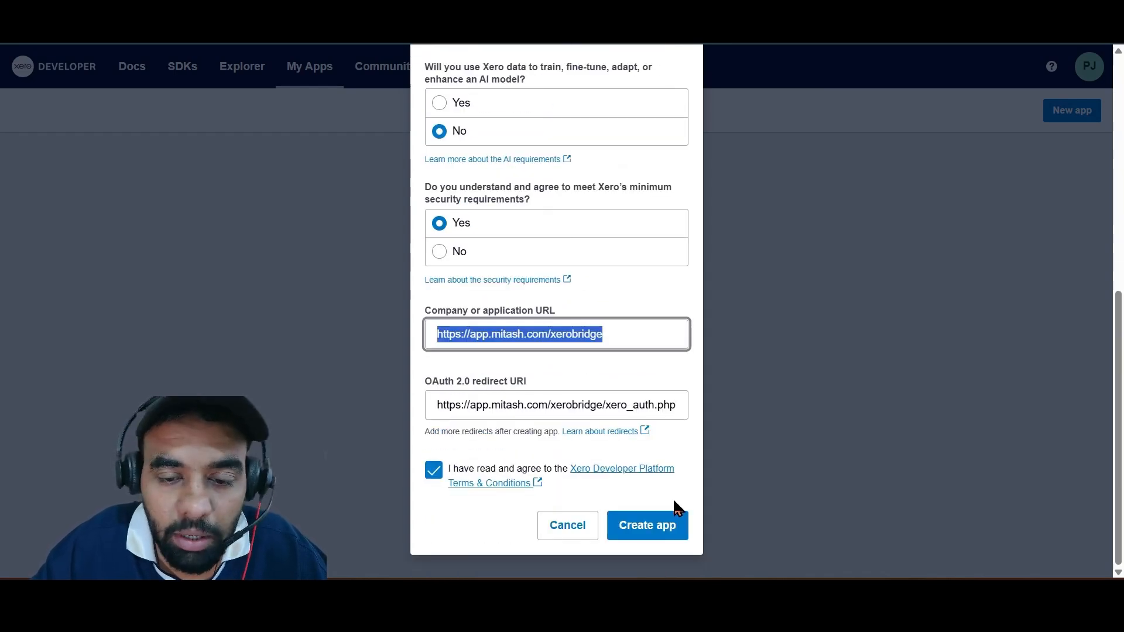
Change the new Xero app's name to Dev DataSync and create the app.
click(657, 529)
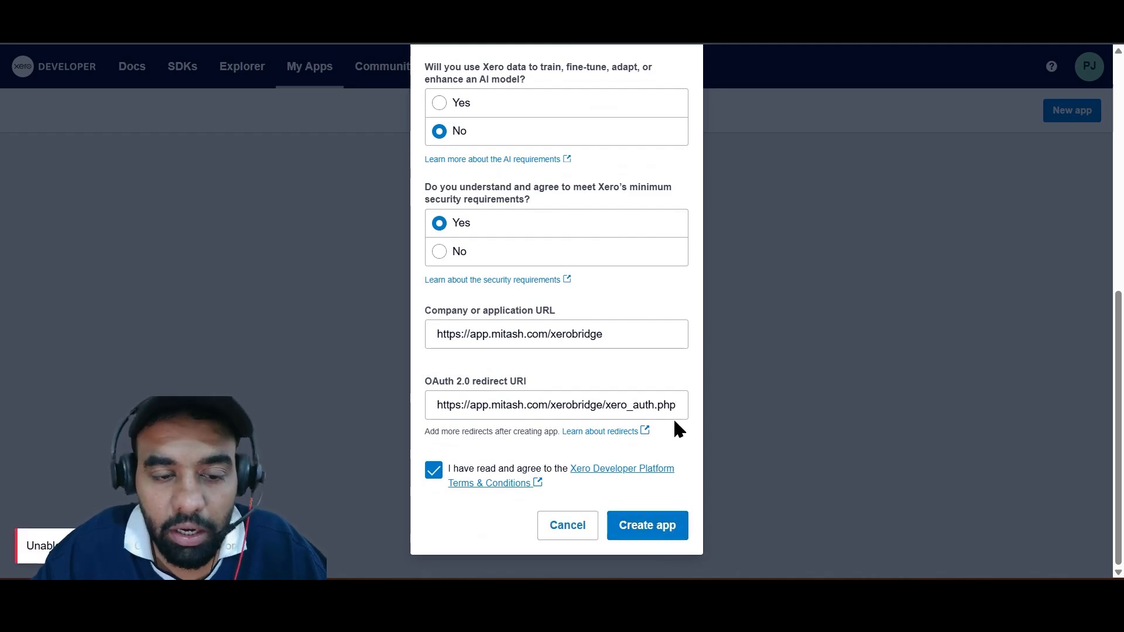
click(631, 529)
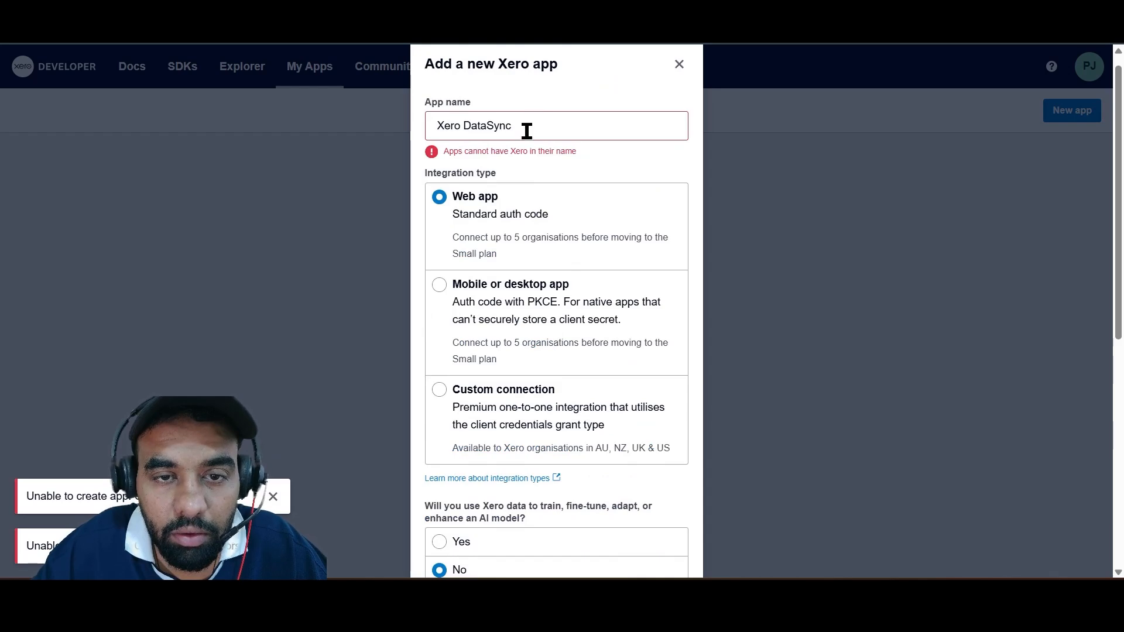
click(536, 126)
double_click(459, 125)
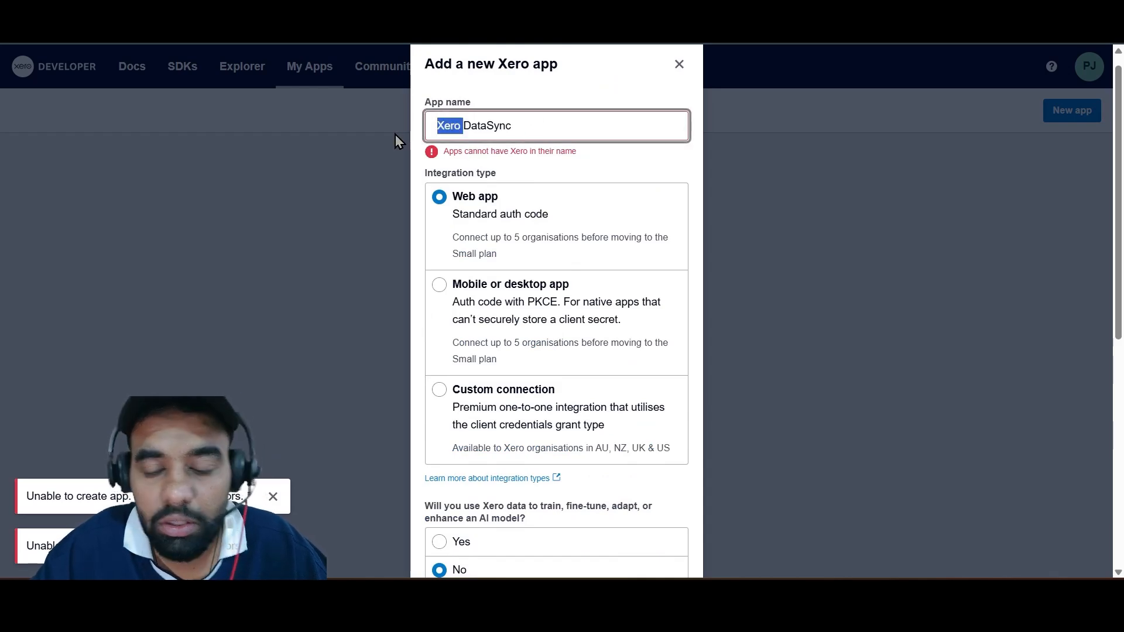
key(BackSpace)
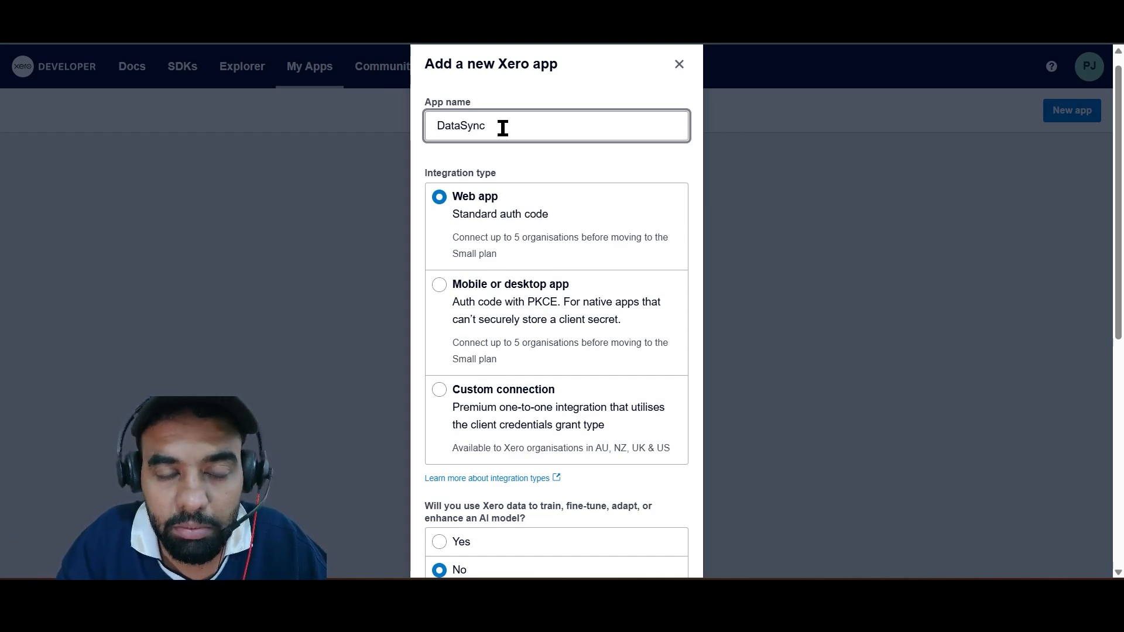
text(Dev)
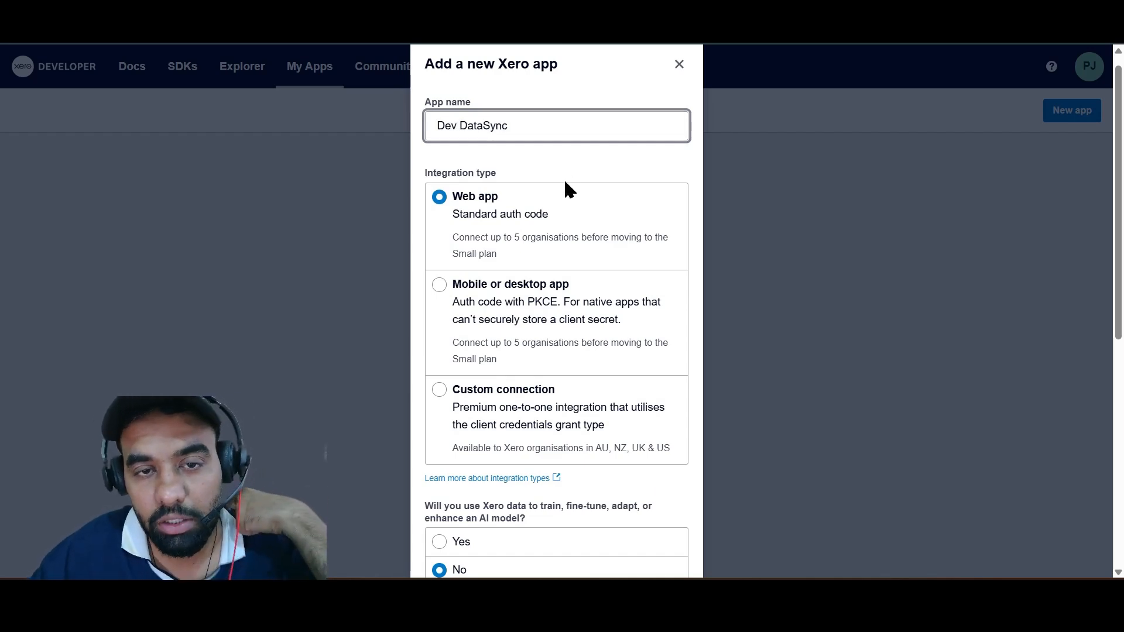
scroll(563, 194, down, 8)
click(639, 529)
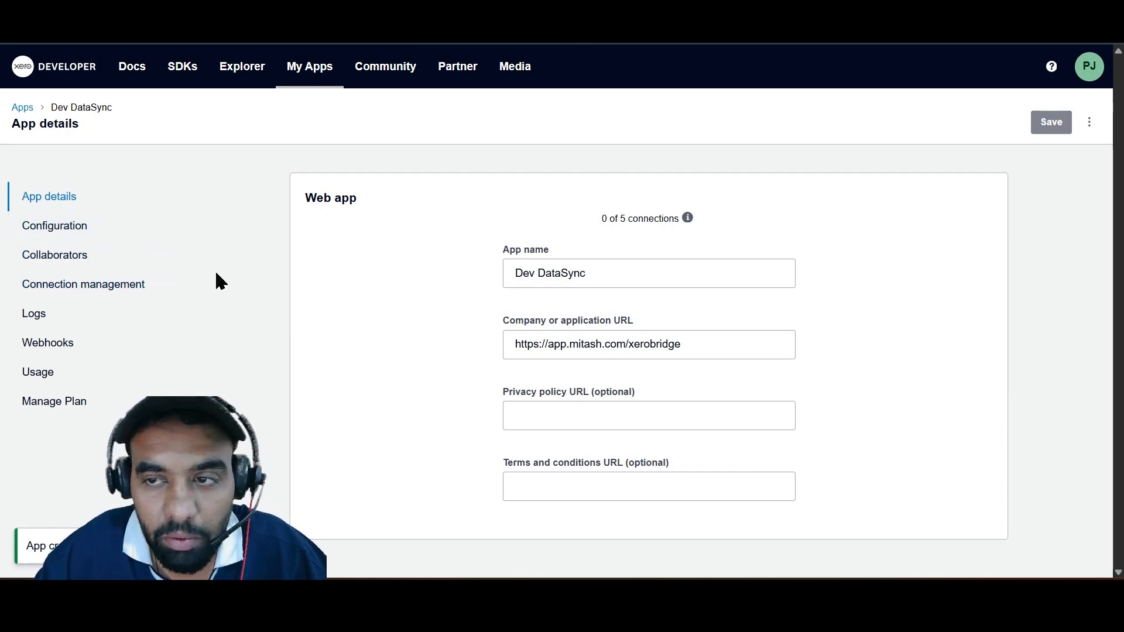
Copy the client ID from the Dev DataSync configuration into the Xero Client ID field on the XeroBridge setup page.
click(96, 232)
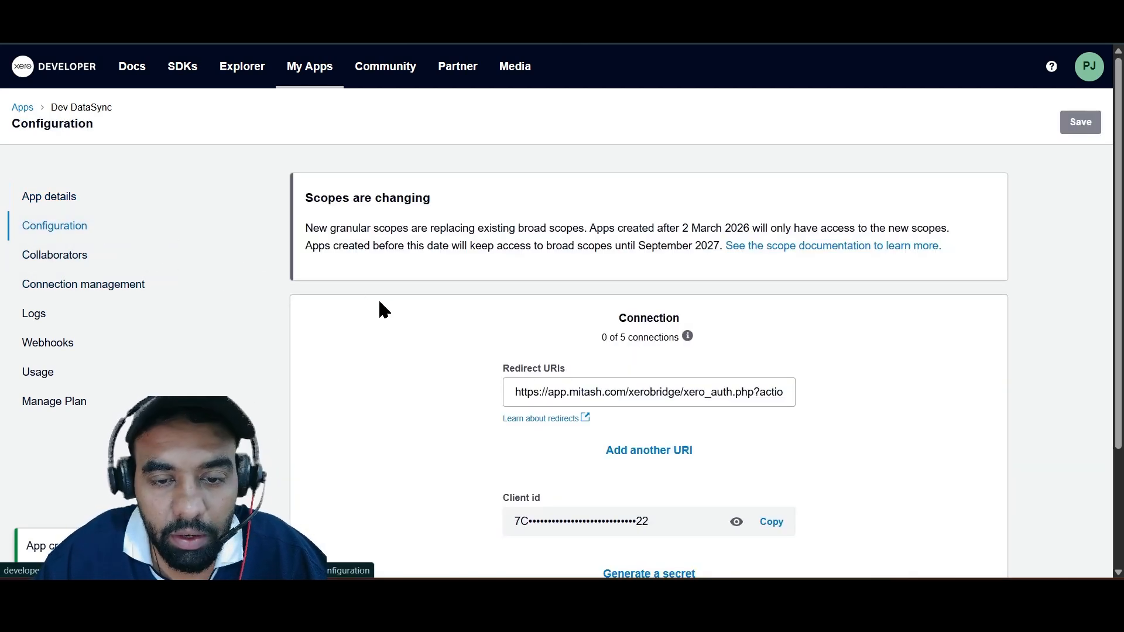
scroll(386, 307, down, 3)
scroll(401, 314, up, 1)
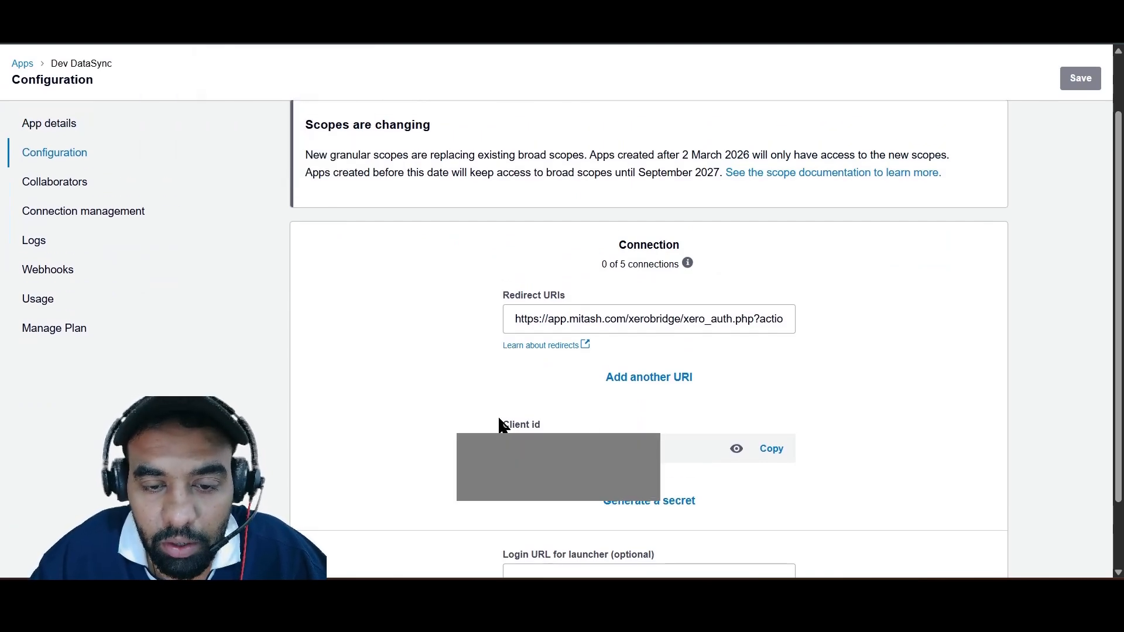
click(764, 454)
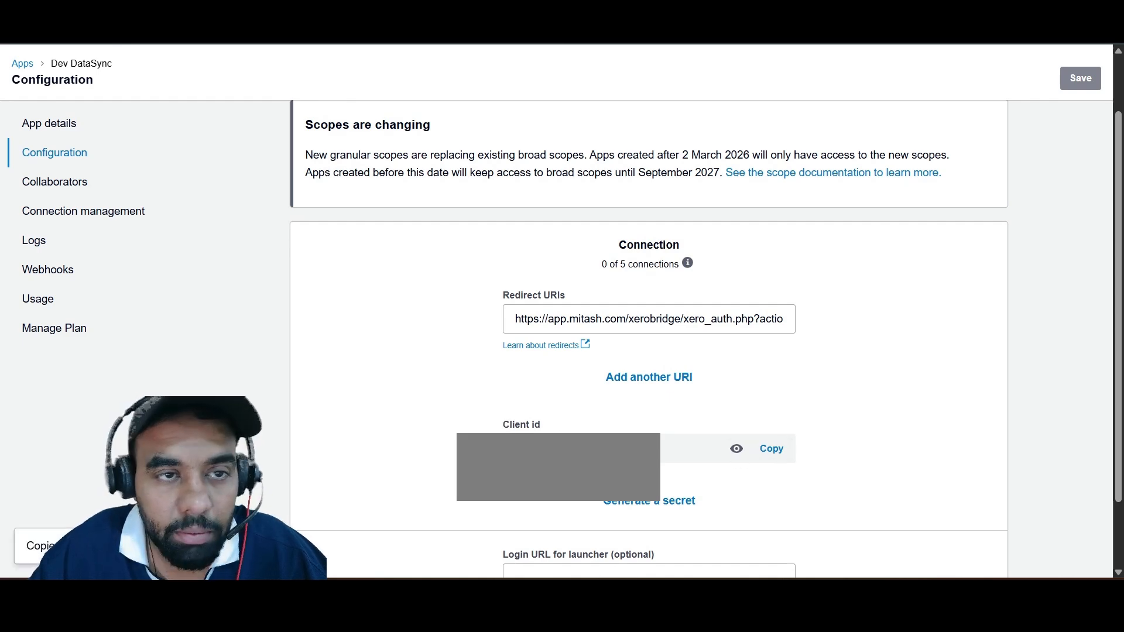
key(ctrl+shift+Tab)
scroll(507, 291, down, 6)
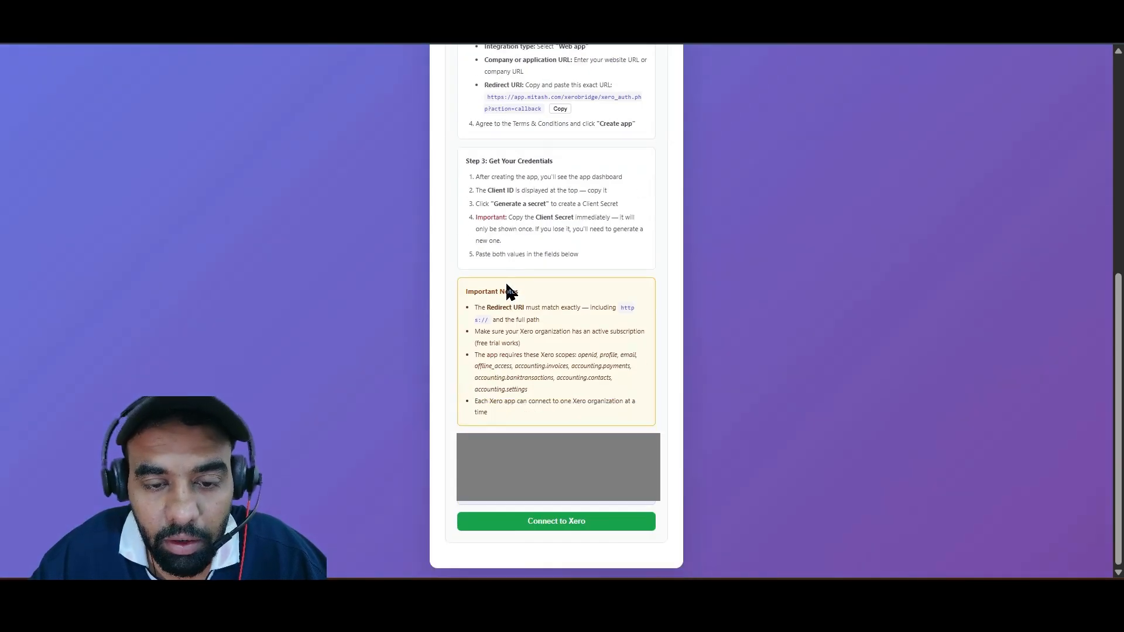
click(556, 461)
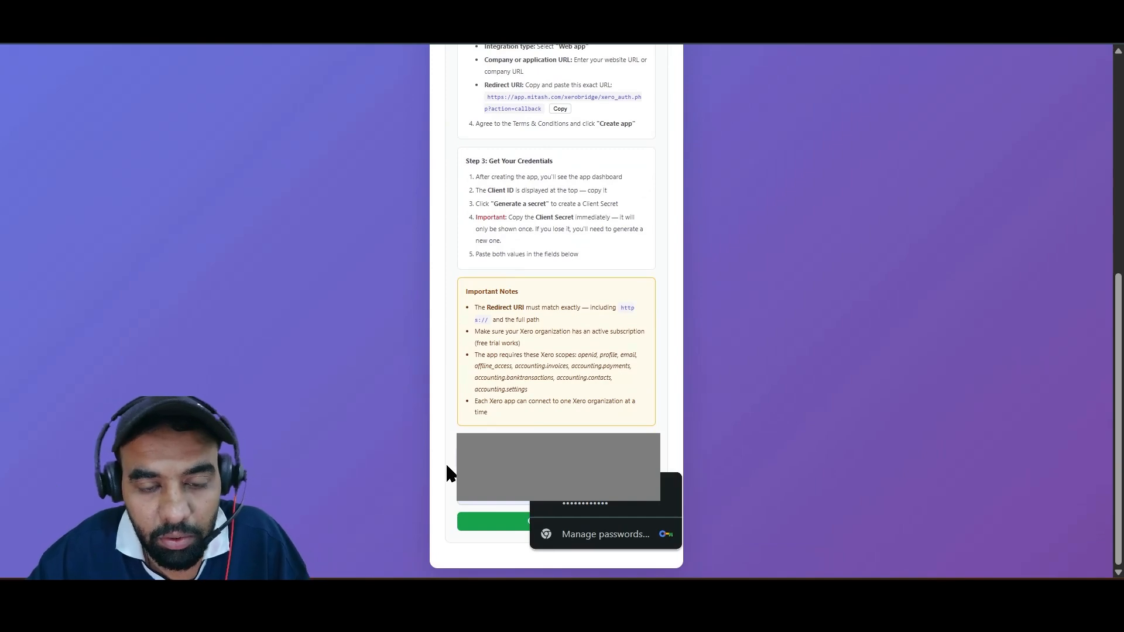
key(ctrl+v)
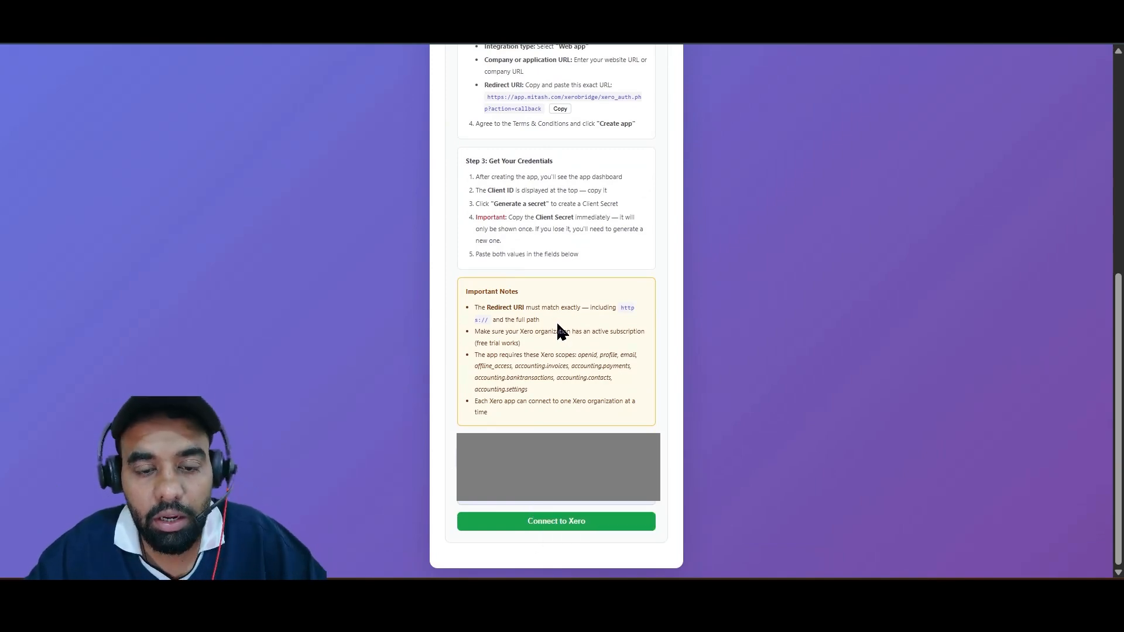
Generate a client secret for Dev DataSync and copy it into the Xero Client Secret field on the XeroBridge setup page.
click(525, 502)
key(ctrl+v)
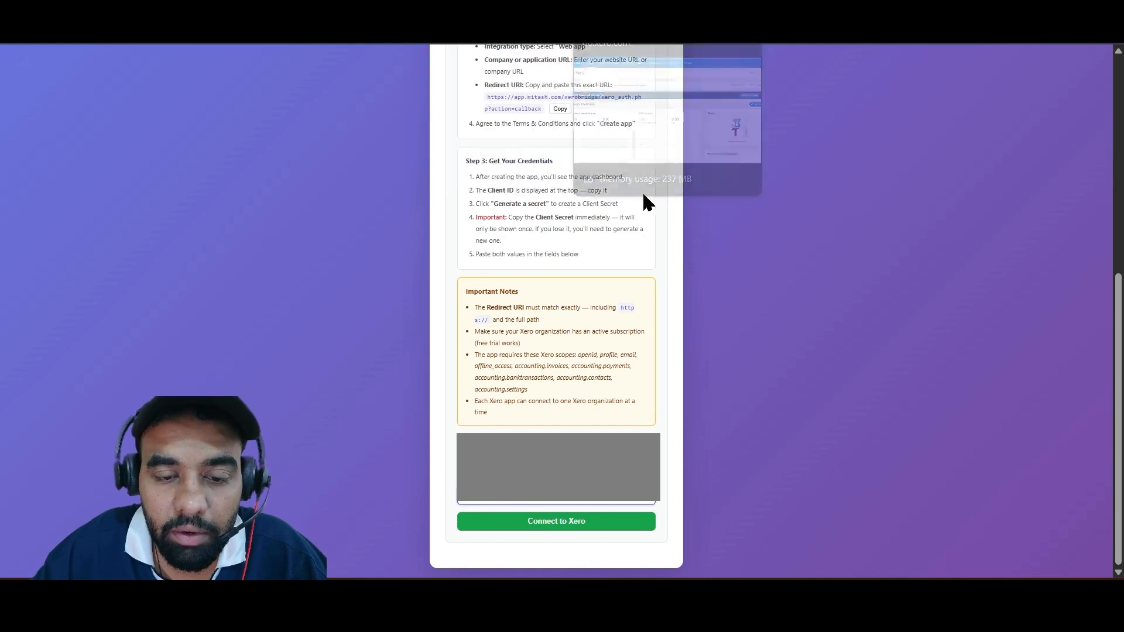
click(489, 11)
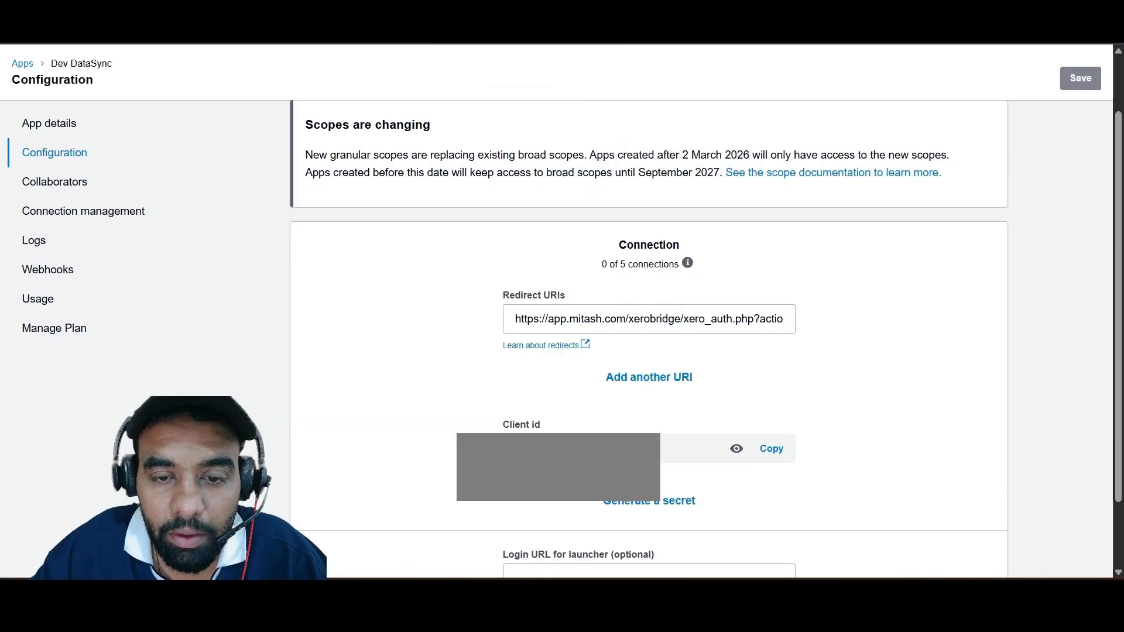
scroll(797, 268, down, 2)
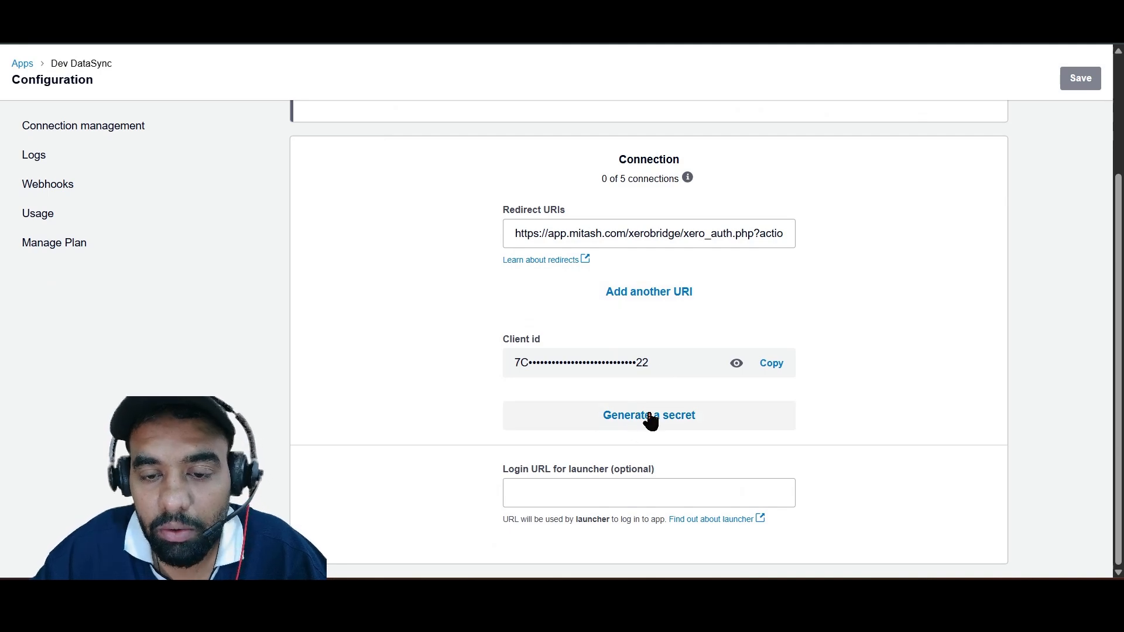
click(649, 419)
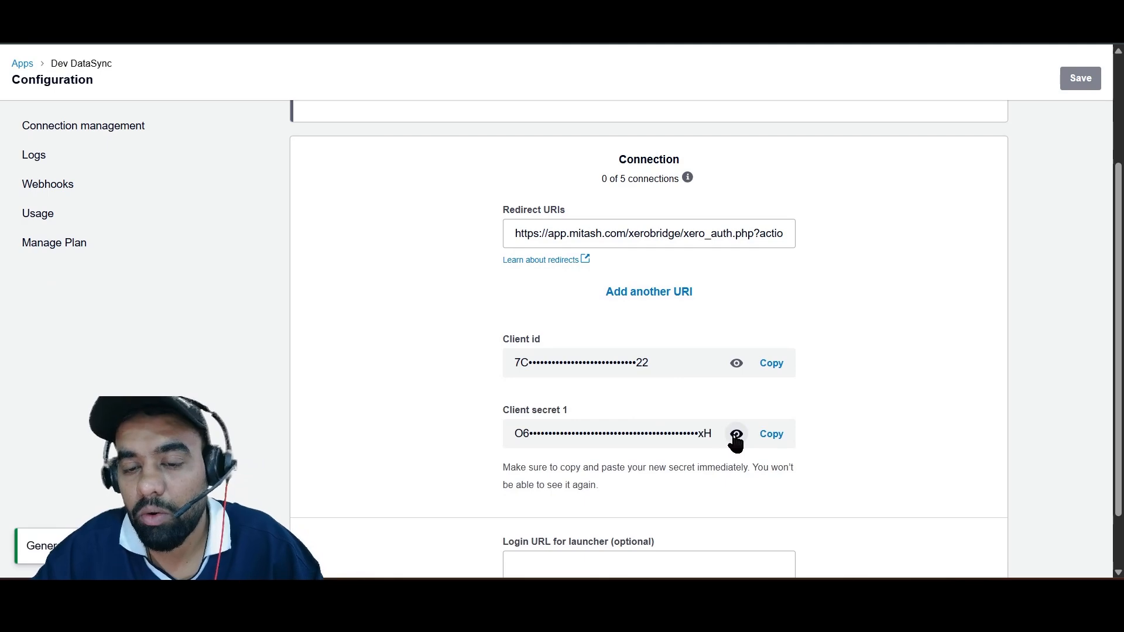
click(772, 444)
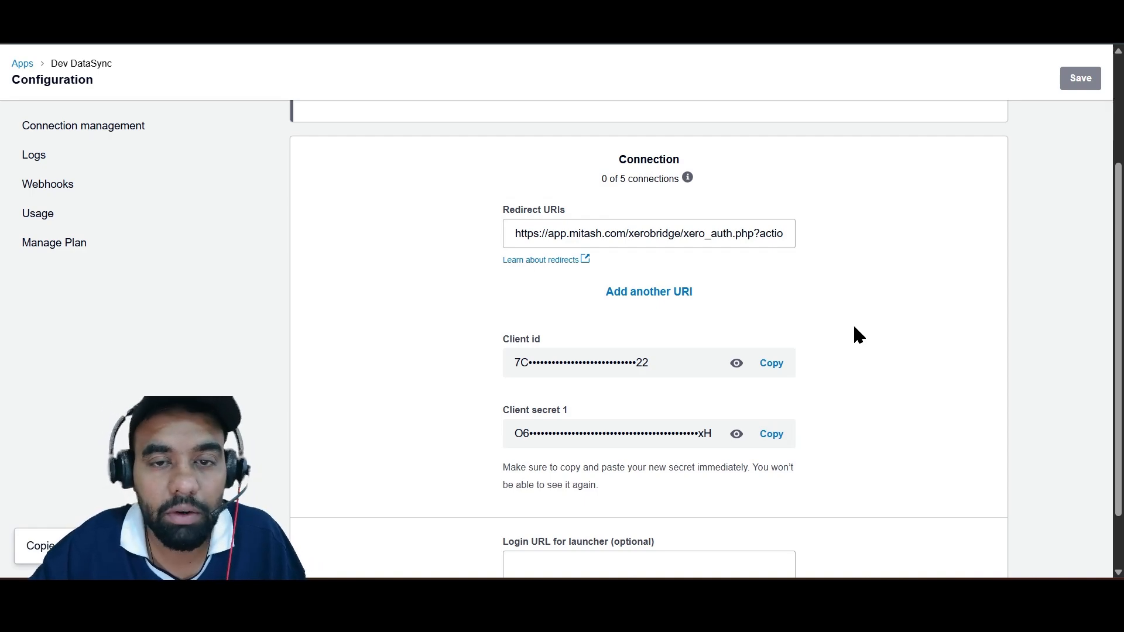
scroll(852, 328, down, 1)
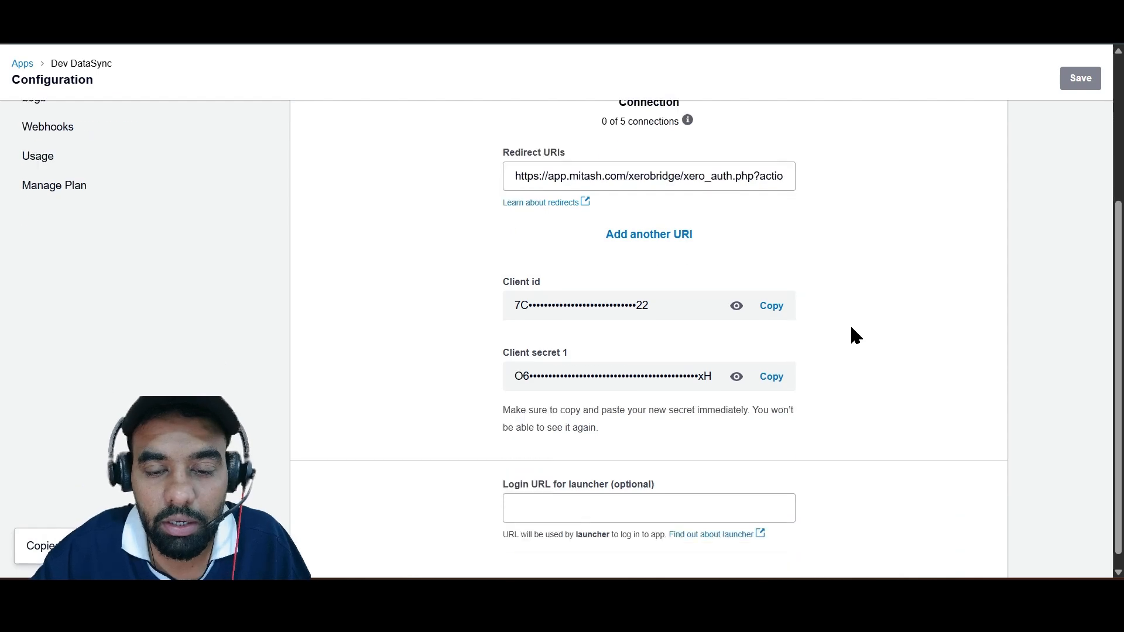
scroll(851, 328, up, 2)
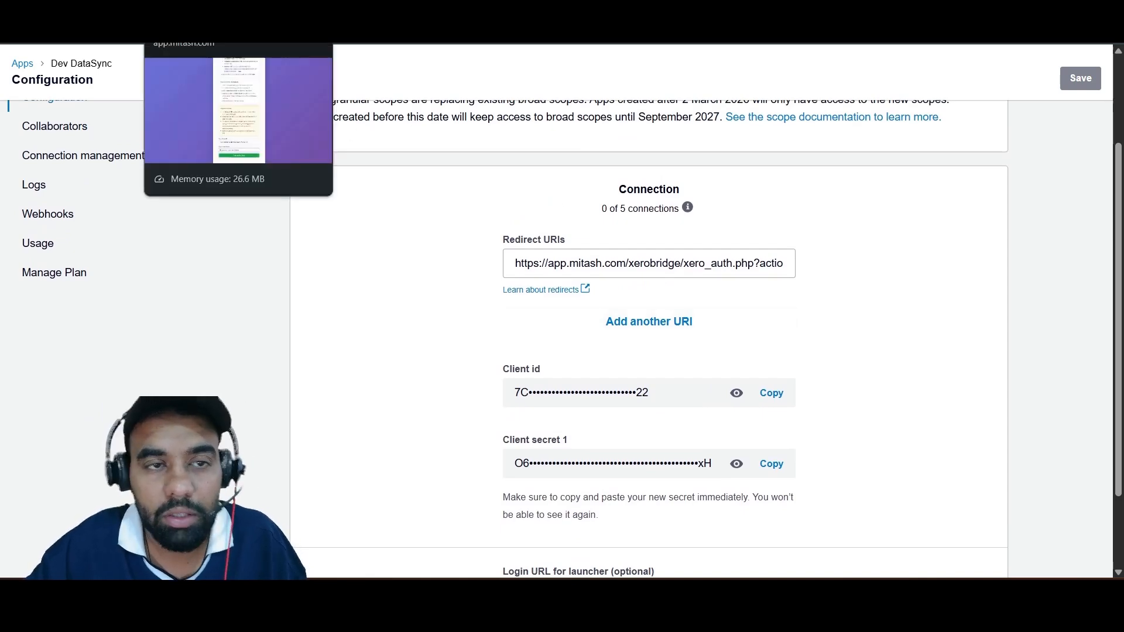
click(199, 7)
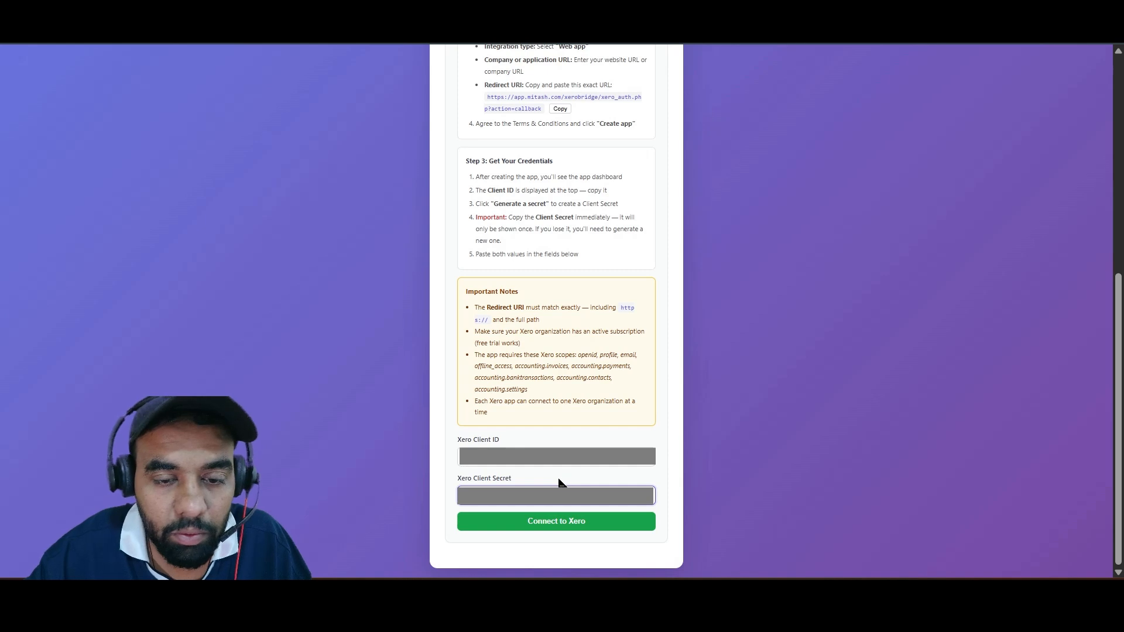
Connect XeroBridge to Xero, dismiss the browser's offer to save the credentials, and allow Dev DataSync access to the organisation data.
click(622, 530)
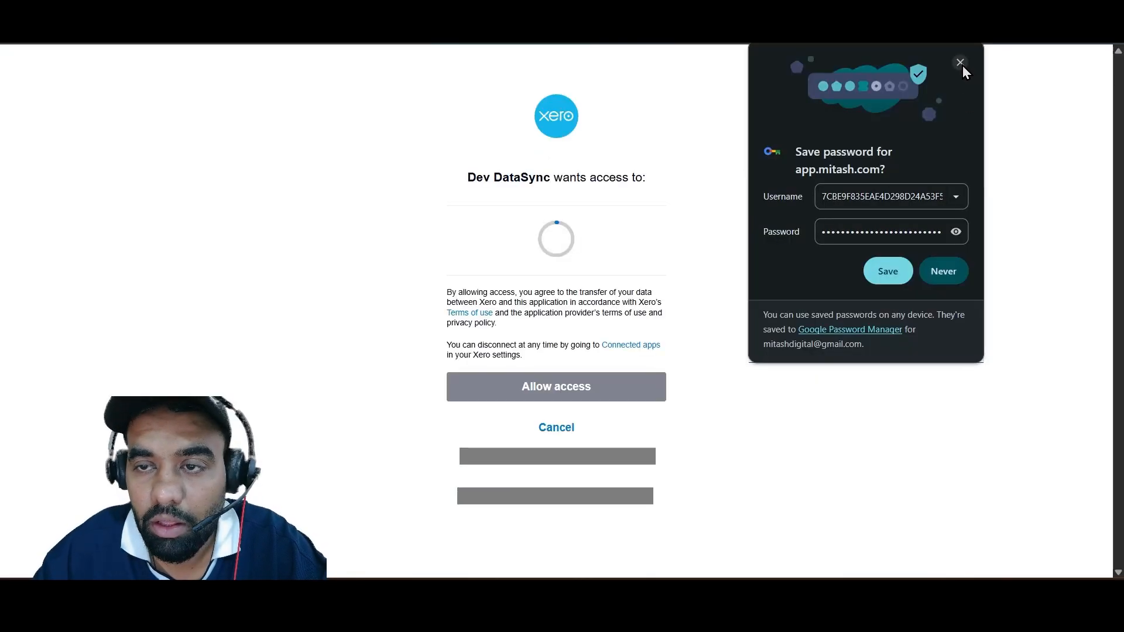
click(962, 66)
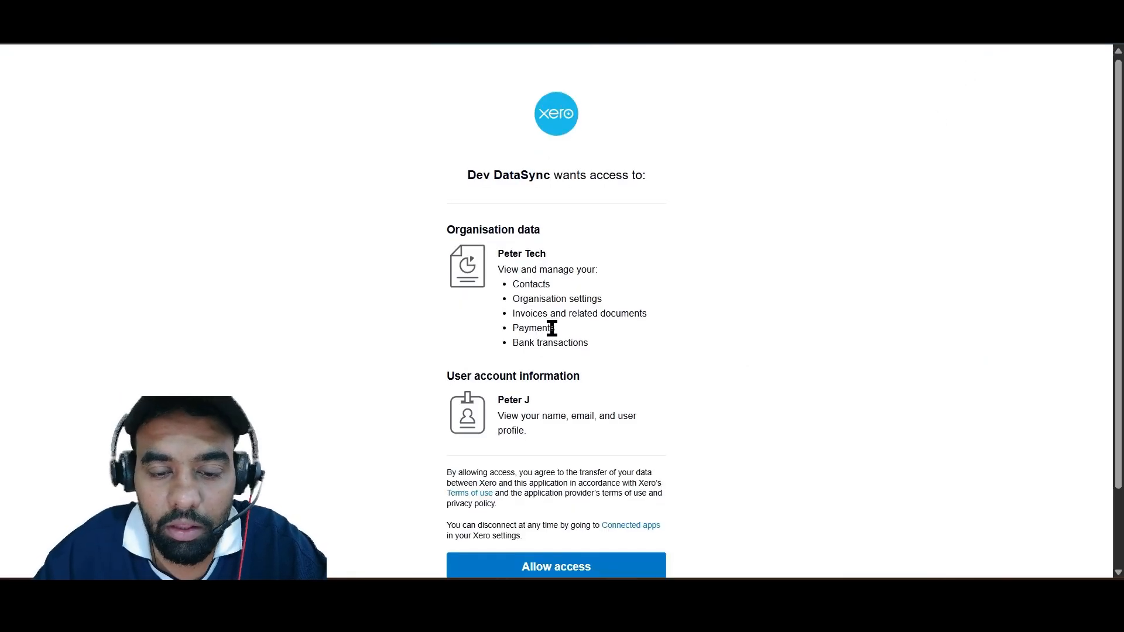
scroll(556, 334, down, 2)
scroll(620, 239, up, 2)
scroll(621, 238, down, 2)
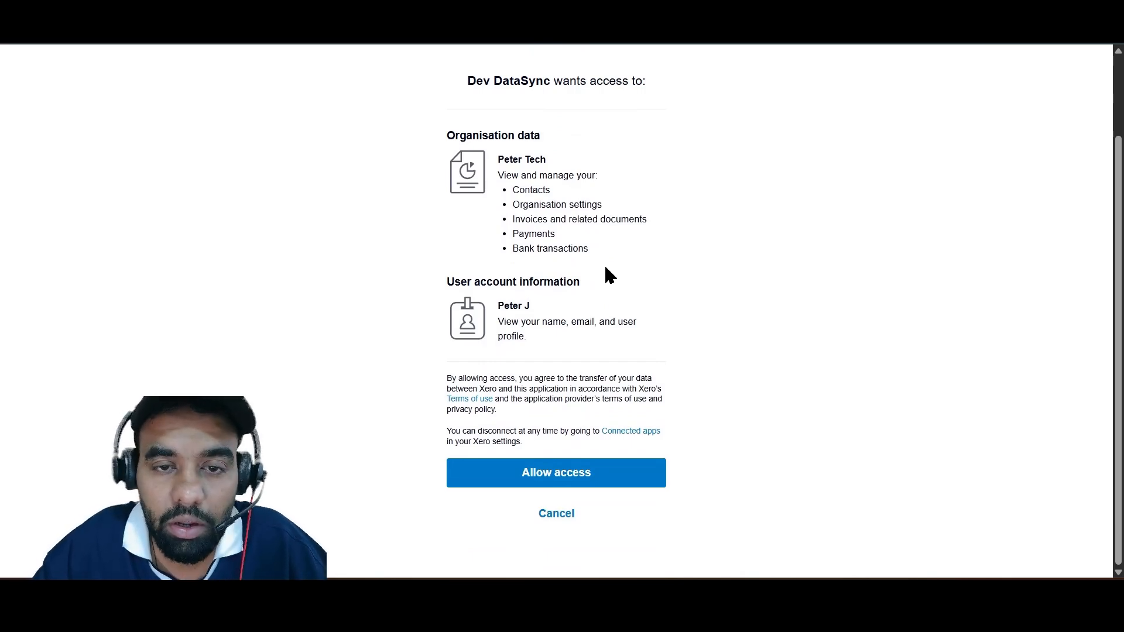
scroll(605, 268, up, 2)
scroll(608, 272, down, 2)
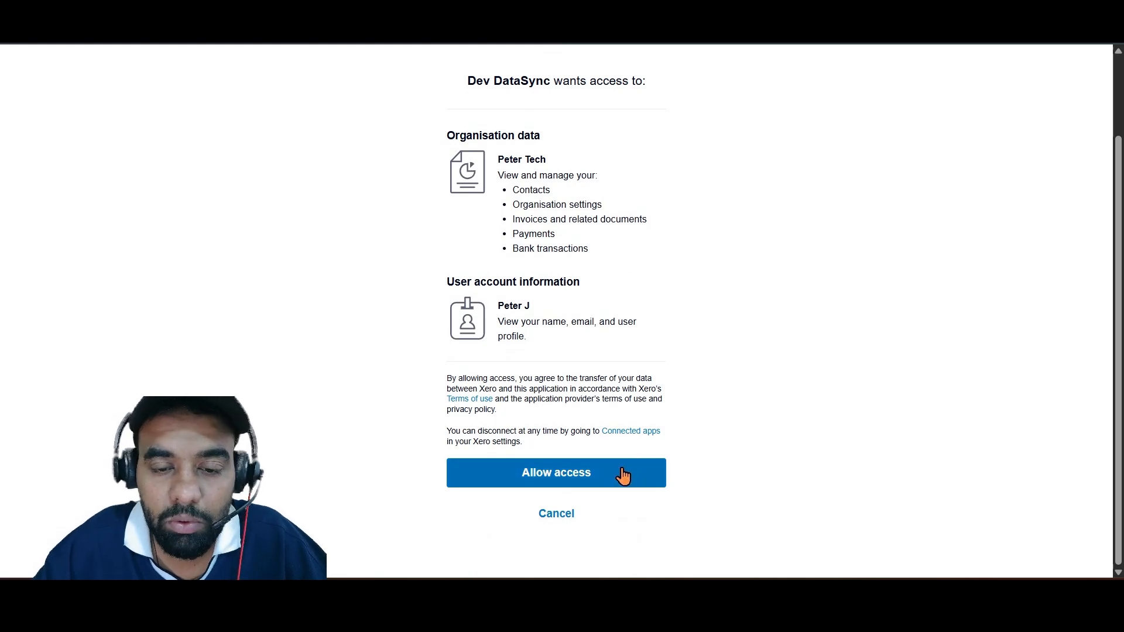
click(626, 473)
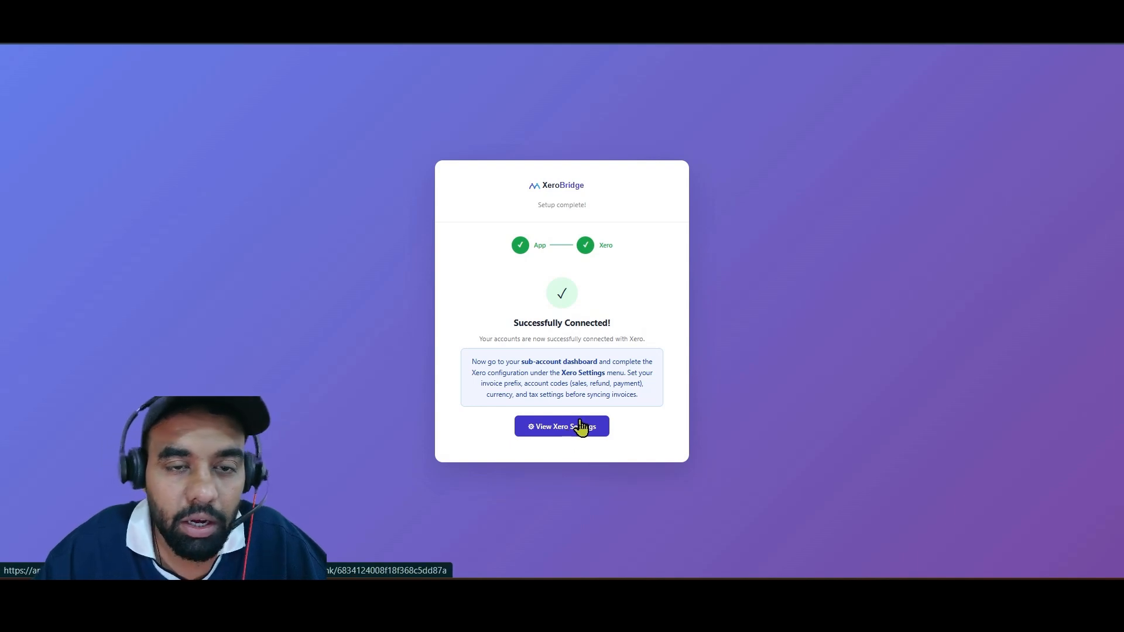
Open Xero Settings in the sub-account and sign in to XeroBridge with the account email and password.
click(578, 428)
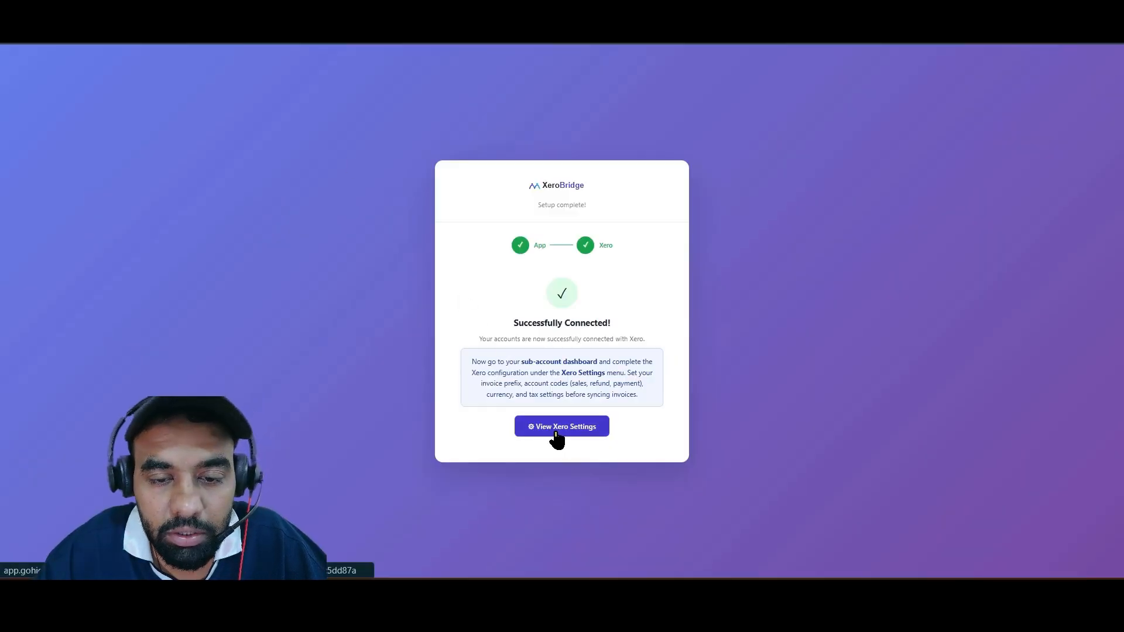
click(557, 428)
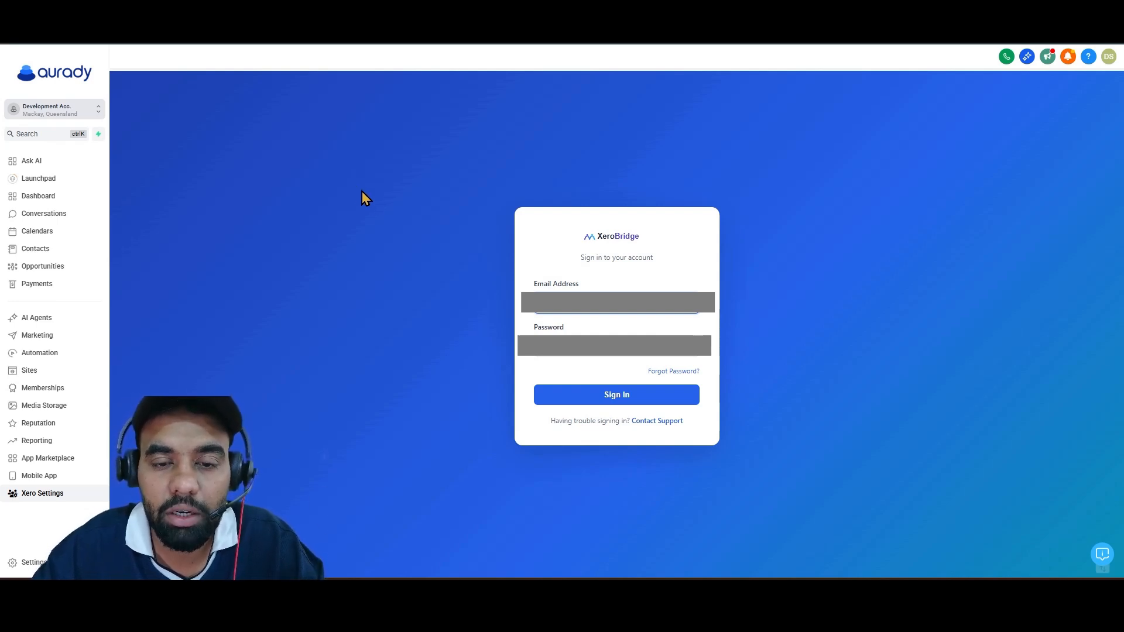
click(594, 310)
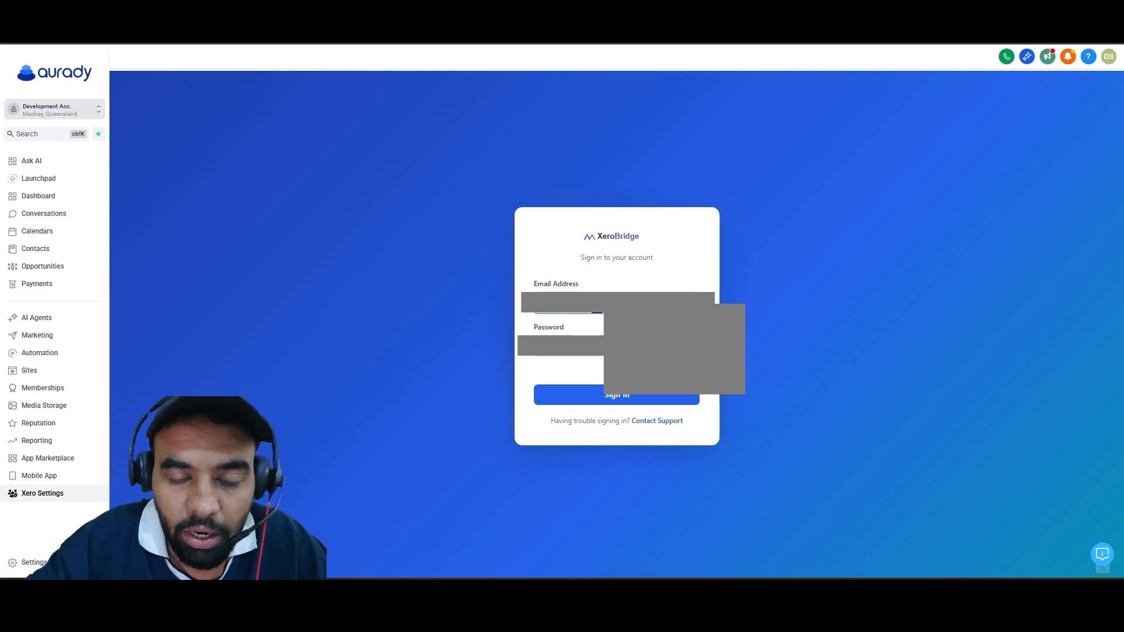
text(dev)
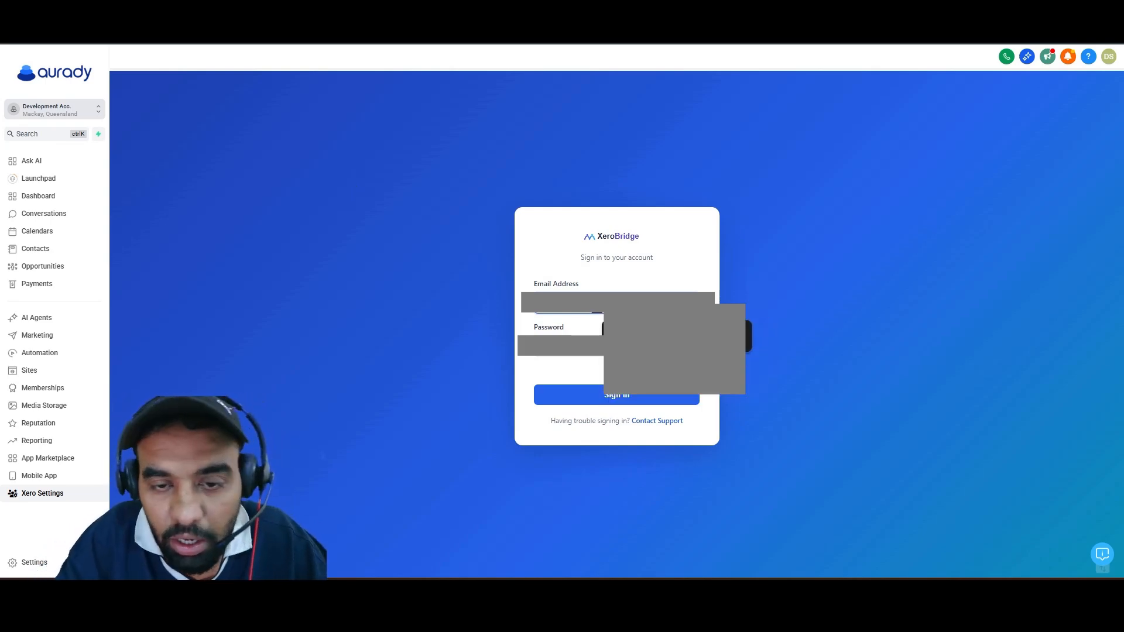
text(e)
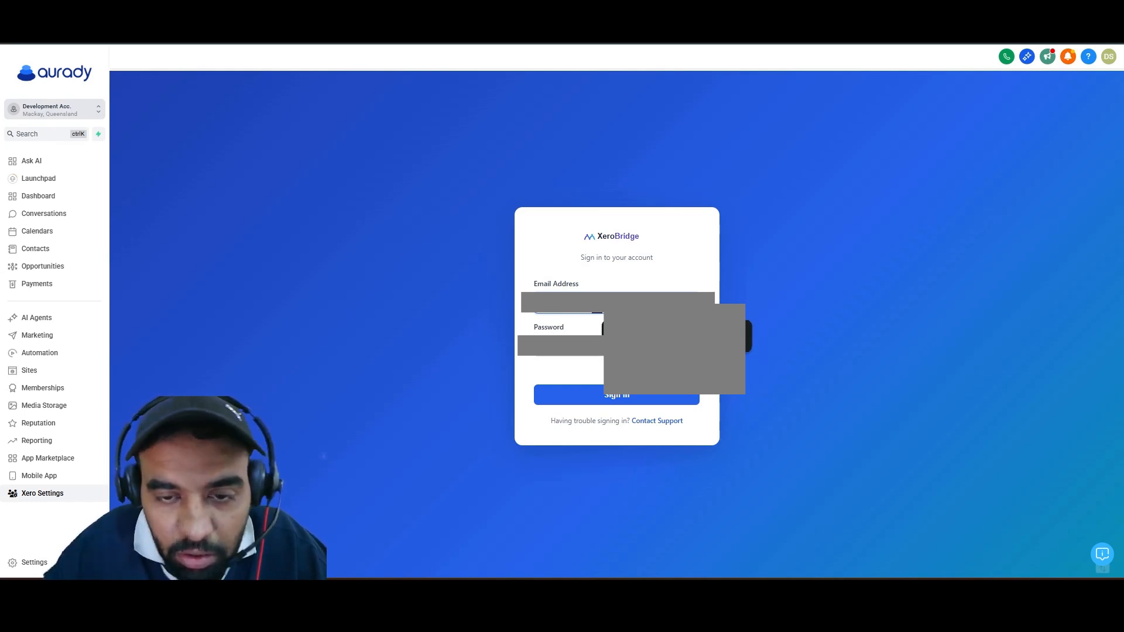
click(584, 351)
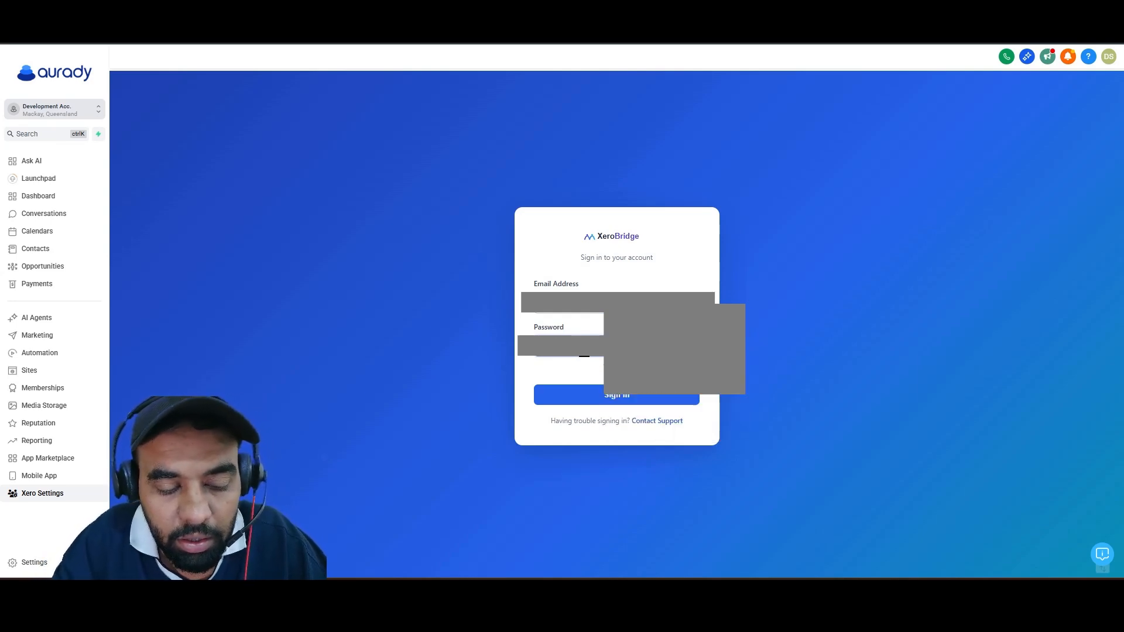
click(603, 391)
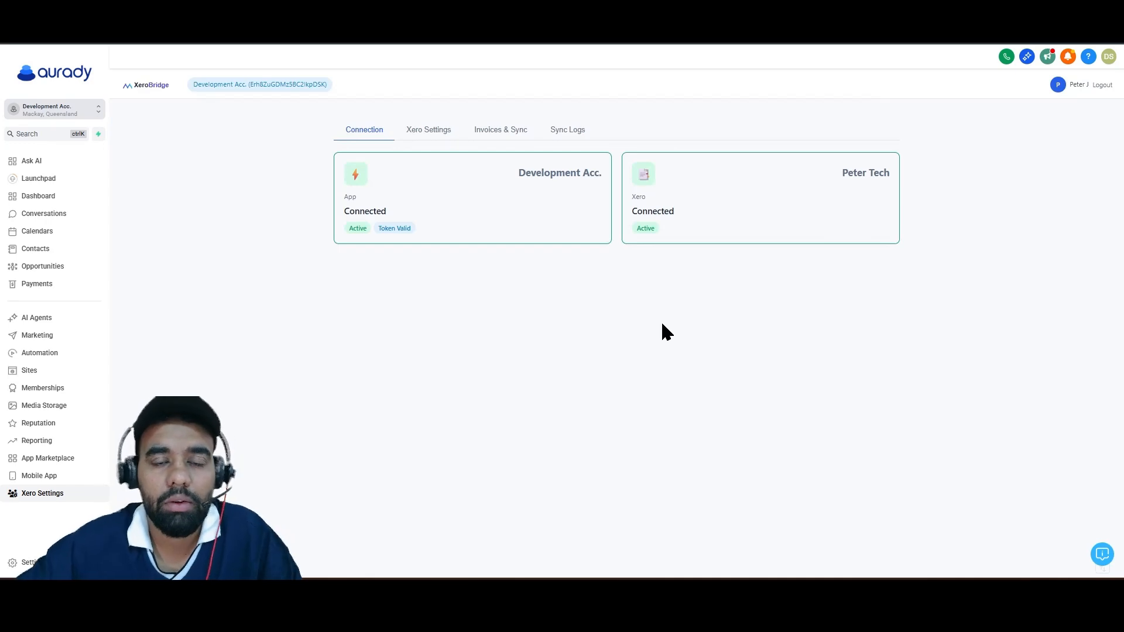
Check which app account and which Xero organisation are shown on XeroBridge's Connection page.
drag(519, 173, 577, 174)
click(566, 216)
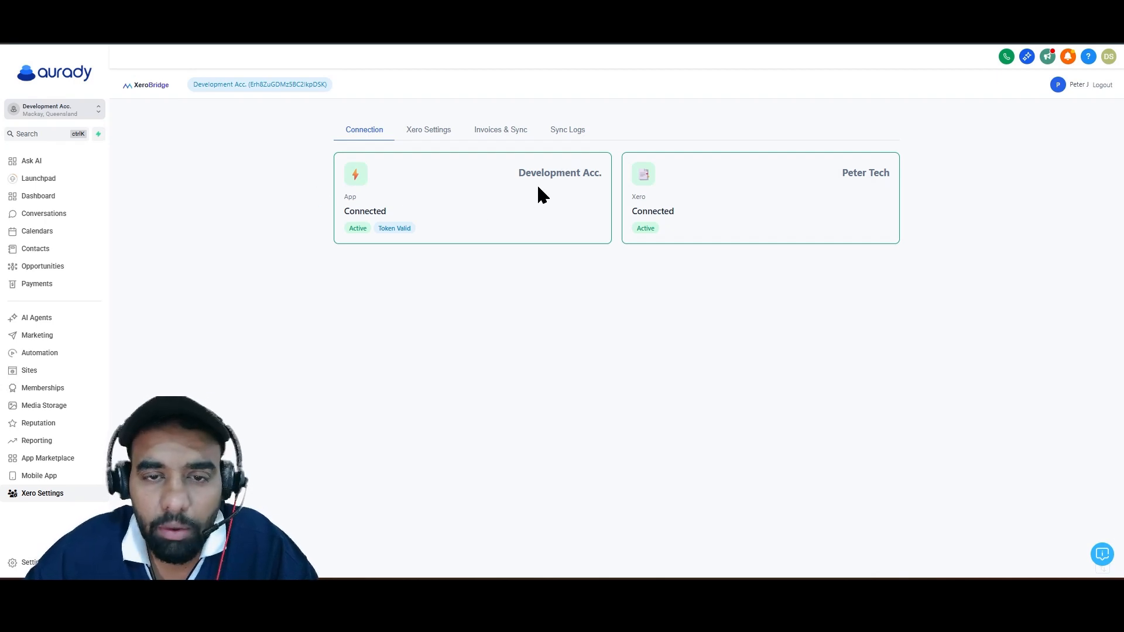
double_click(872, 173)
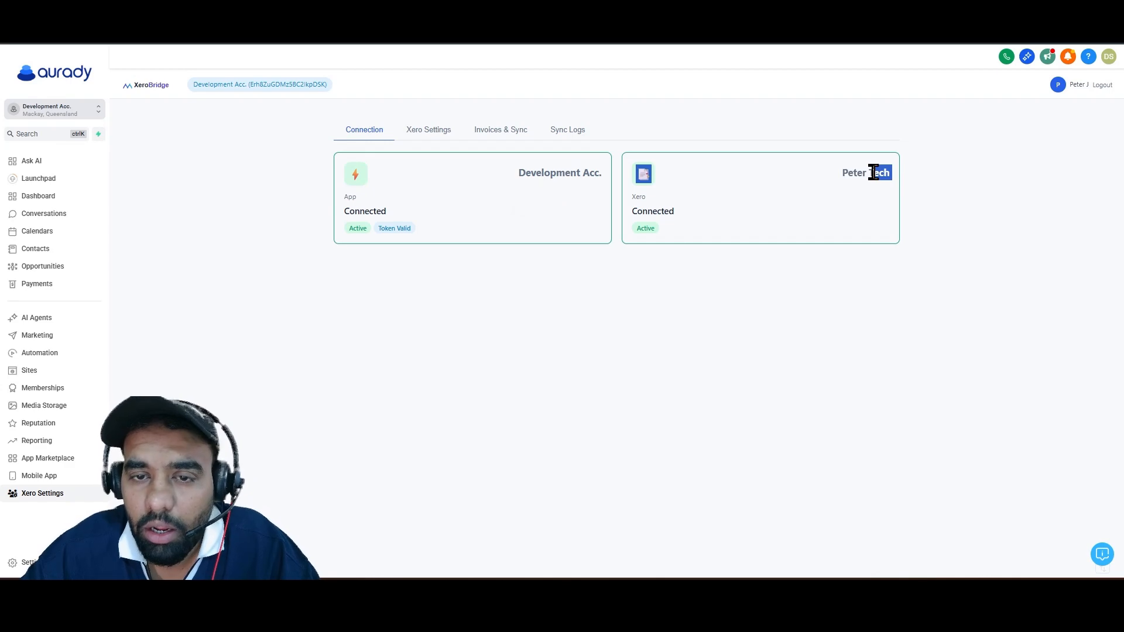
click(838, 226)
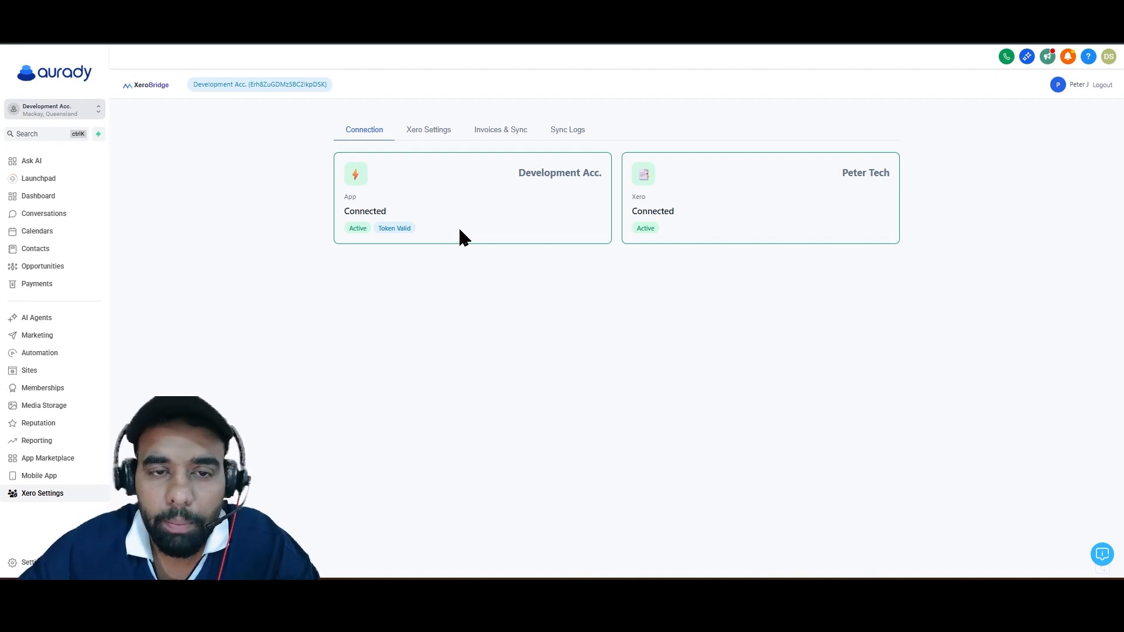
Open XeroBridge's Xero accounting settings and refresh the account and theme lists from Xero.
click(429, 139)
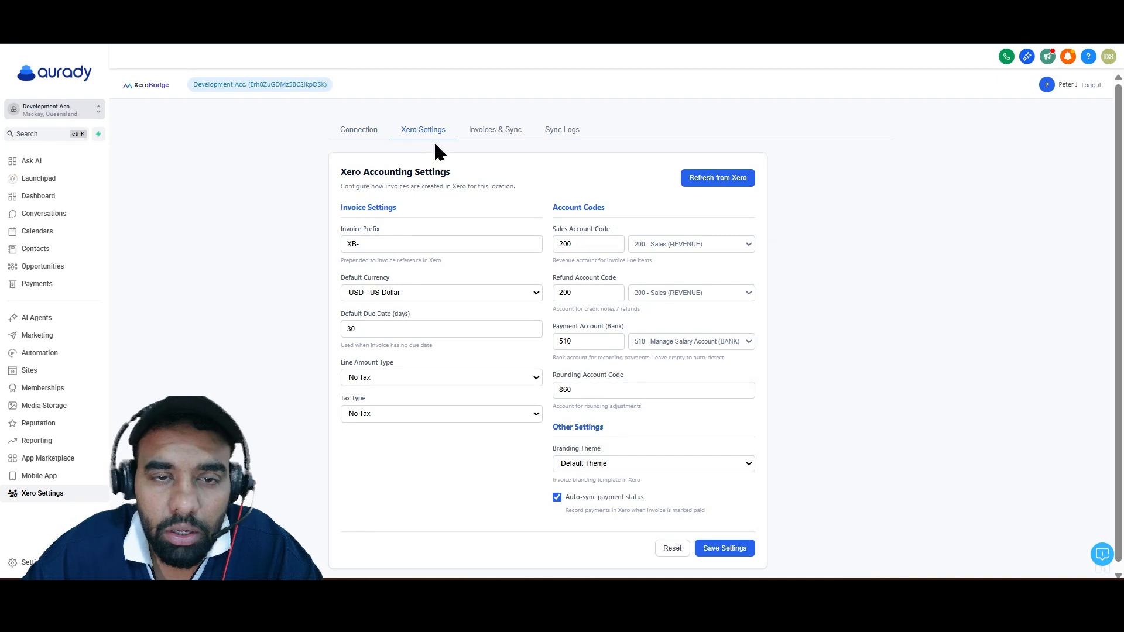
click(696, 180)
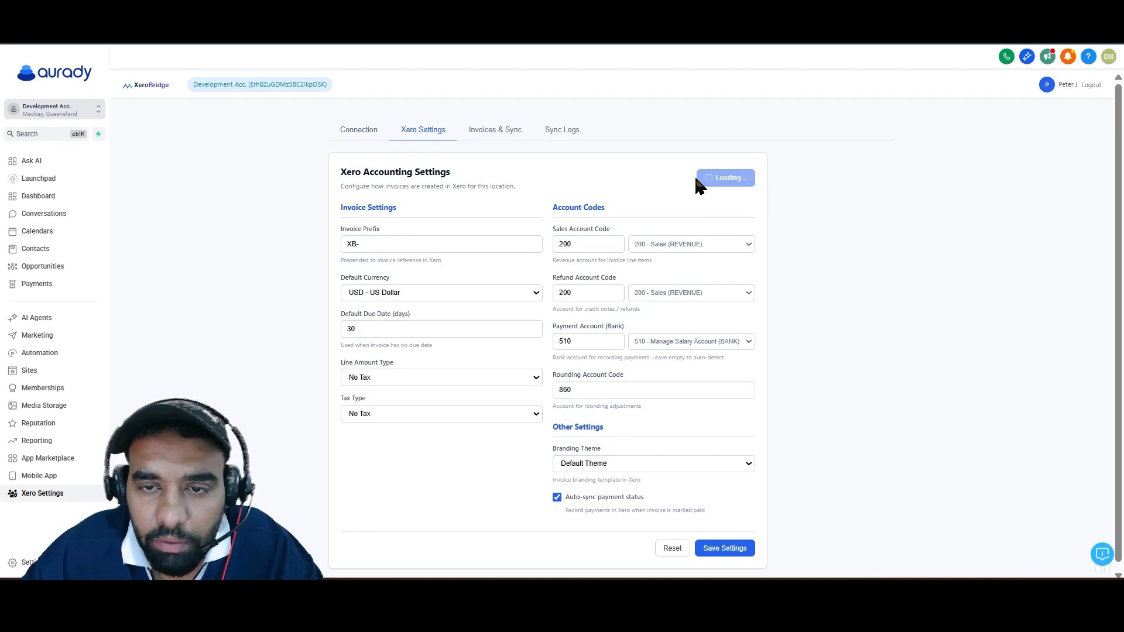
Try Tax Exclusive as the Line Amount Type, look over the other options, and return it to No Tax.
click(394, 380)
click(416, 413)
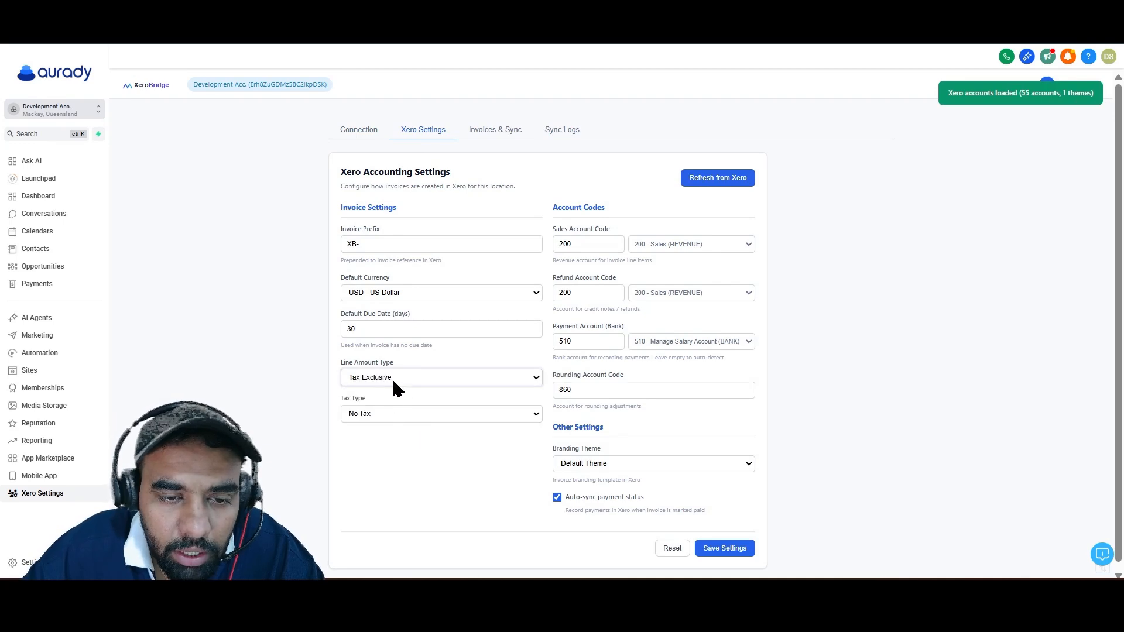
click(396, 379)
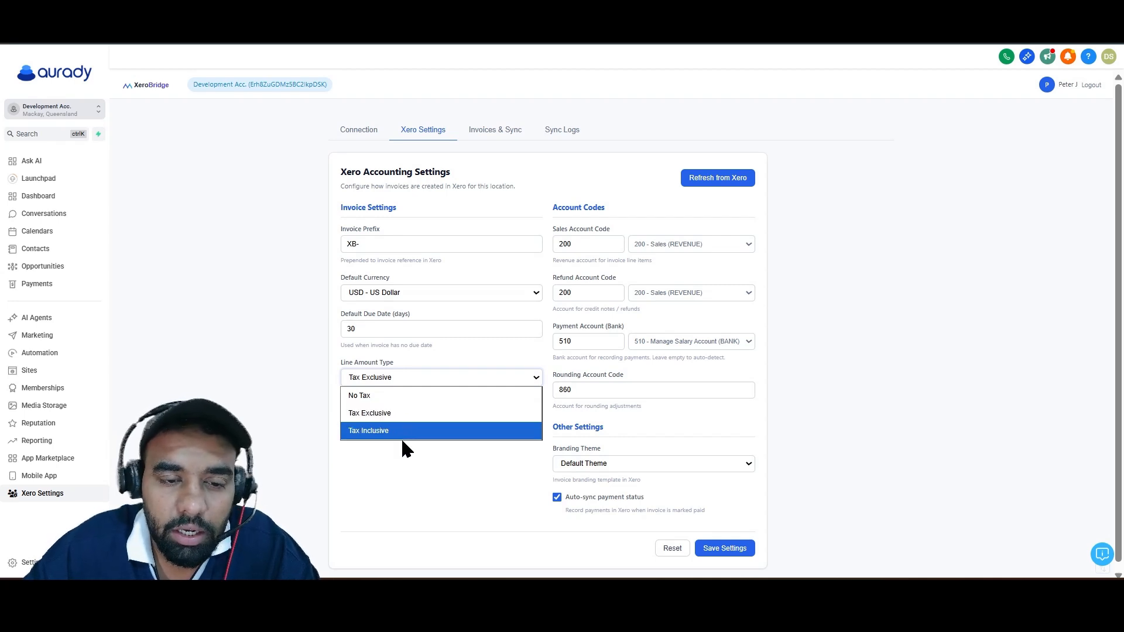
click(400, 397)
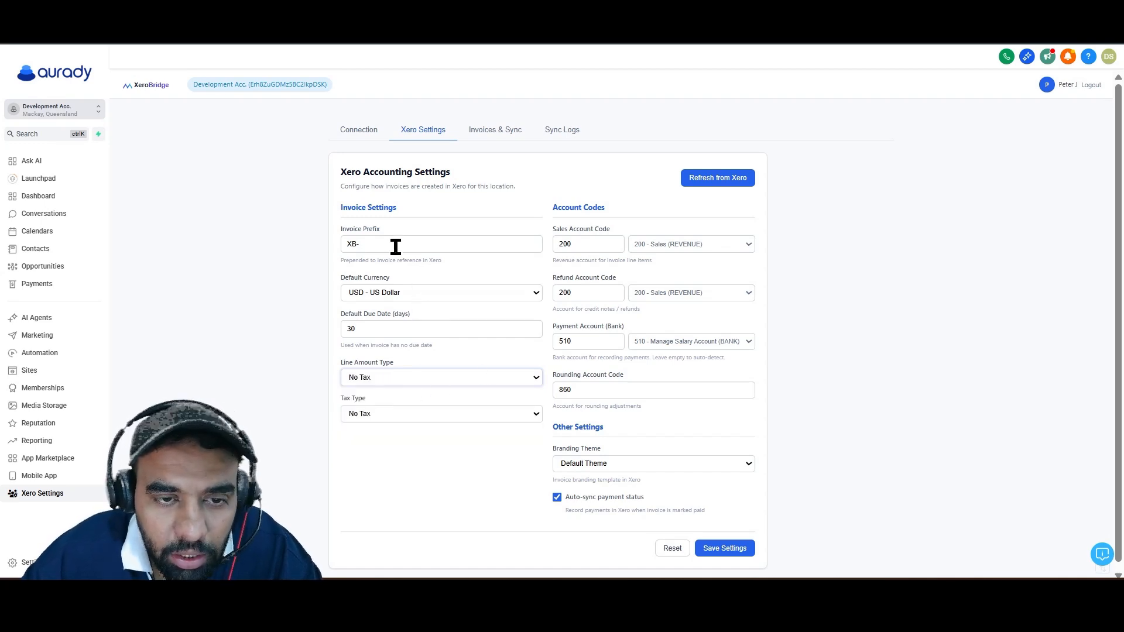
Look at the Invoice Prefix field, choose 510 - Manage Salary Account (BANK) as the payment account, and save the Xero settings.
drag(338, 230, 384, 233)
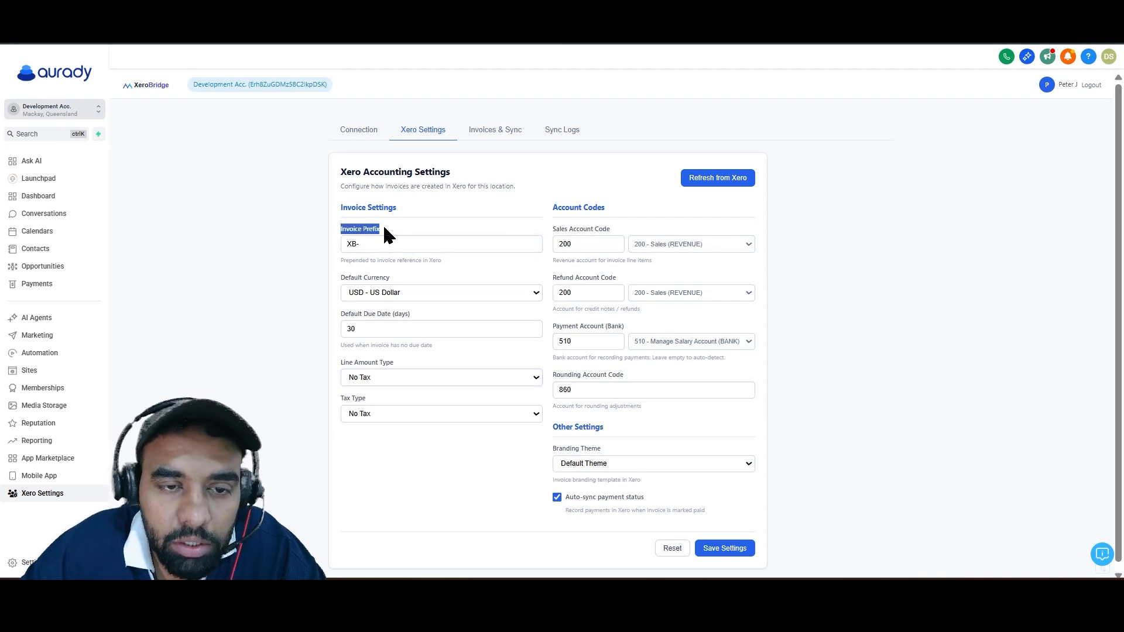
click(382, 242)
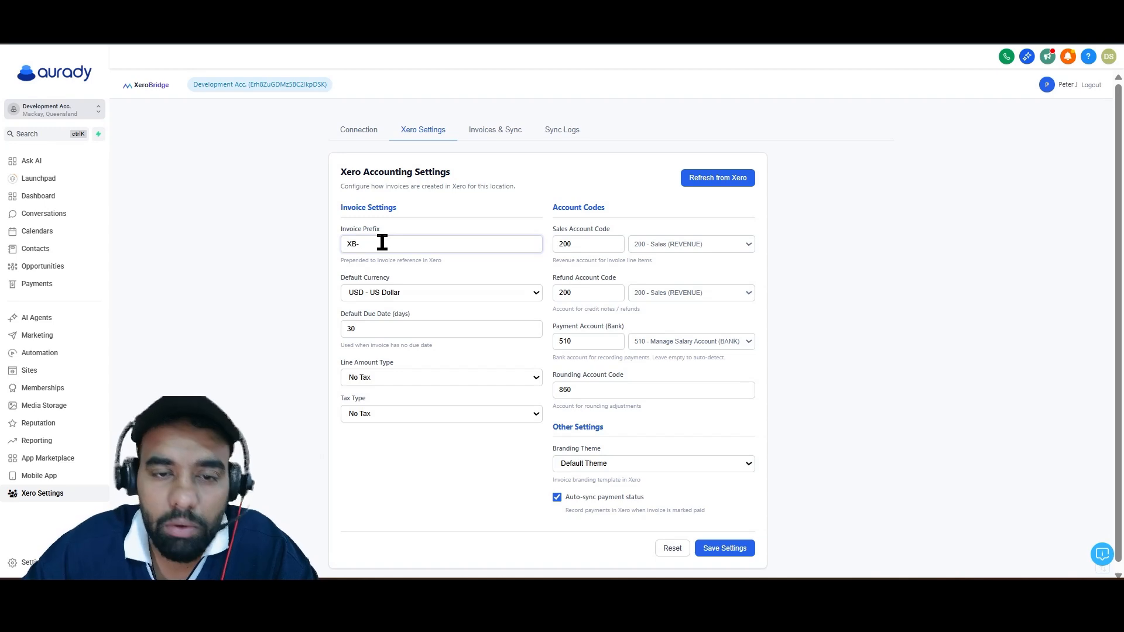
click(651, 341)
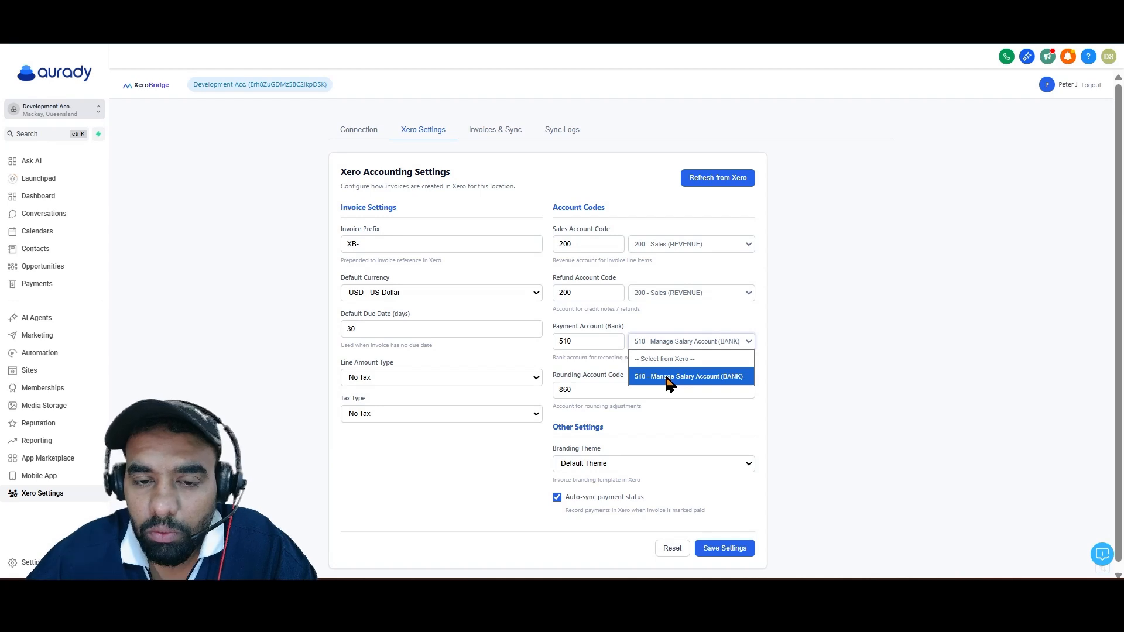
click(668, 377)
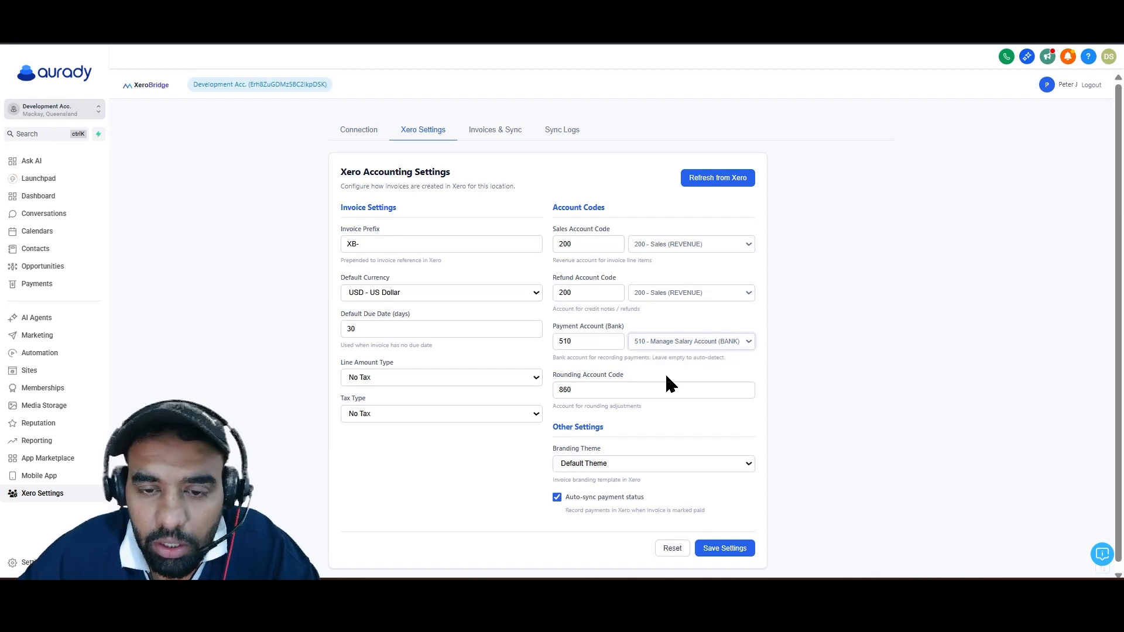
click(597, 348)
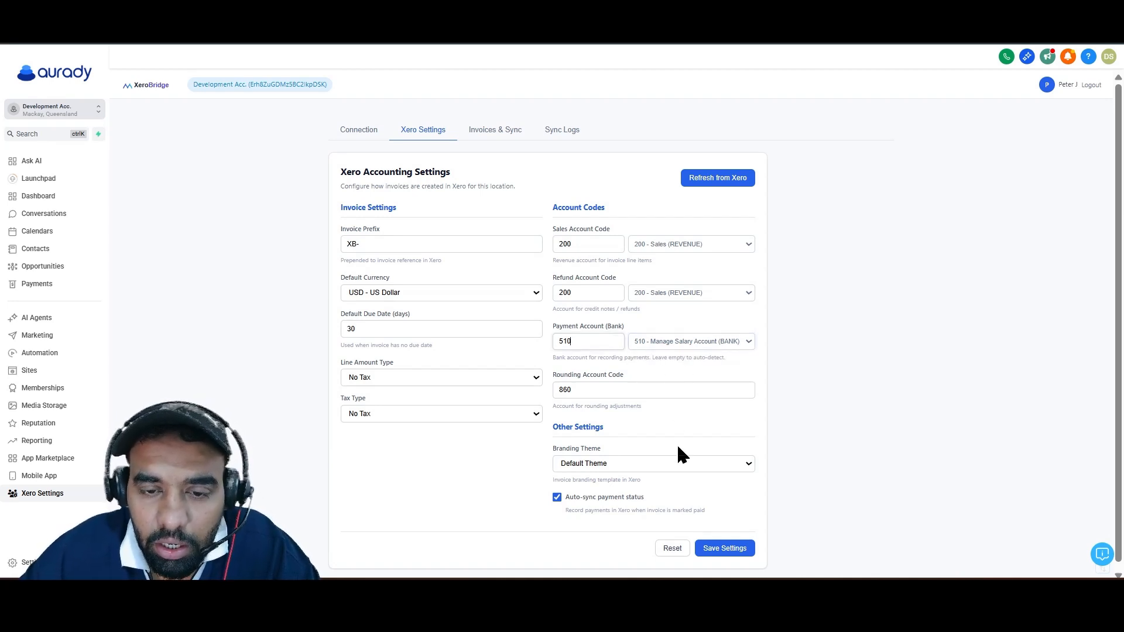
click(710, 553)
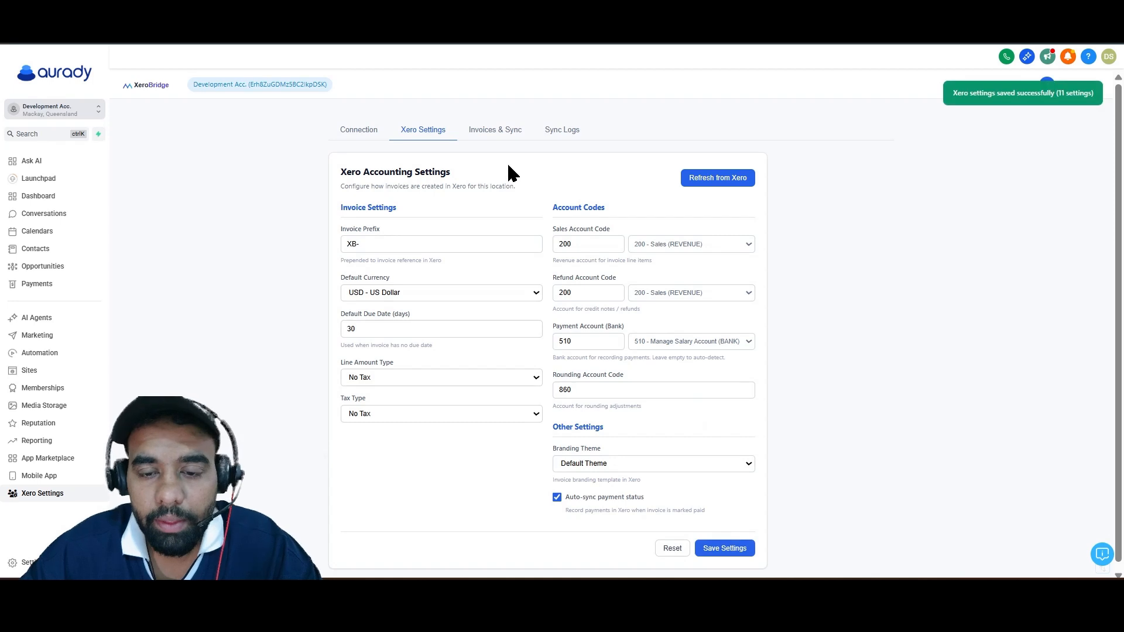
Open XeroBridge's Invoices & Sync list, and start a new one-time invoice in Payments for an existing customer.
click(491, 131)
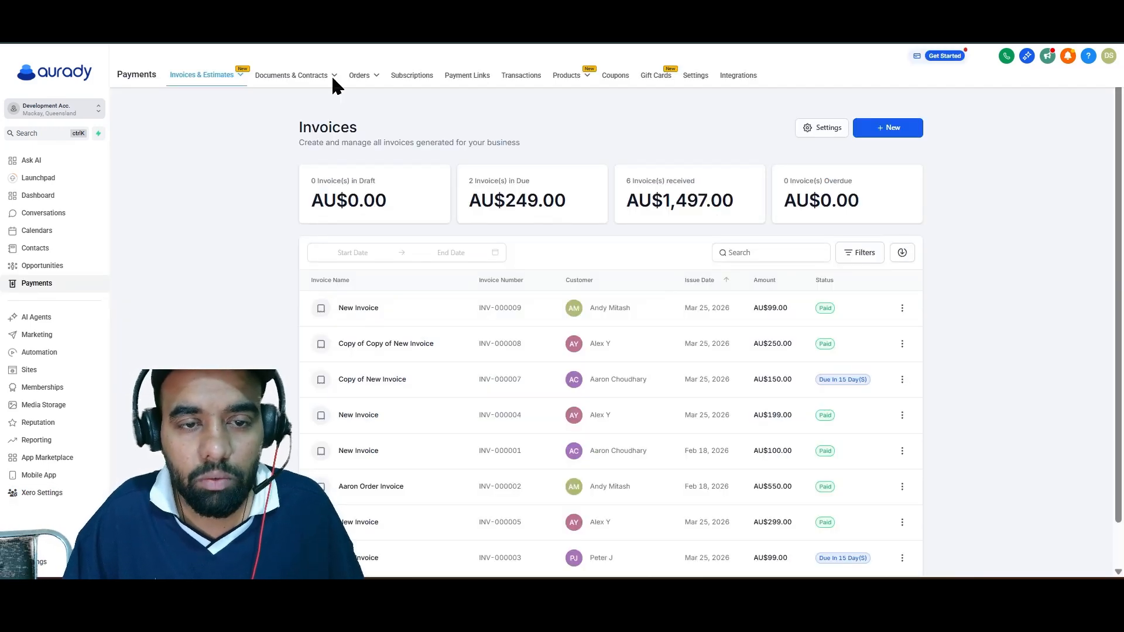
click(878, 134)
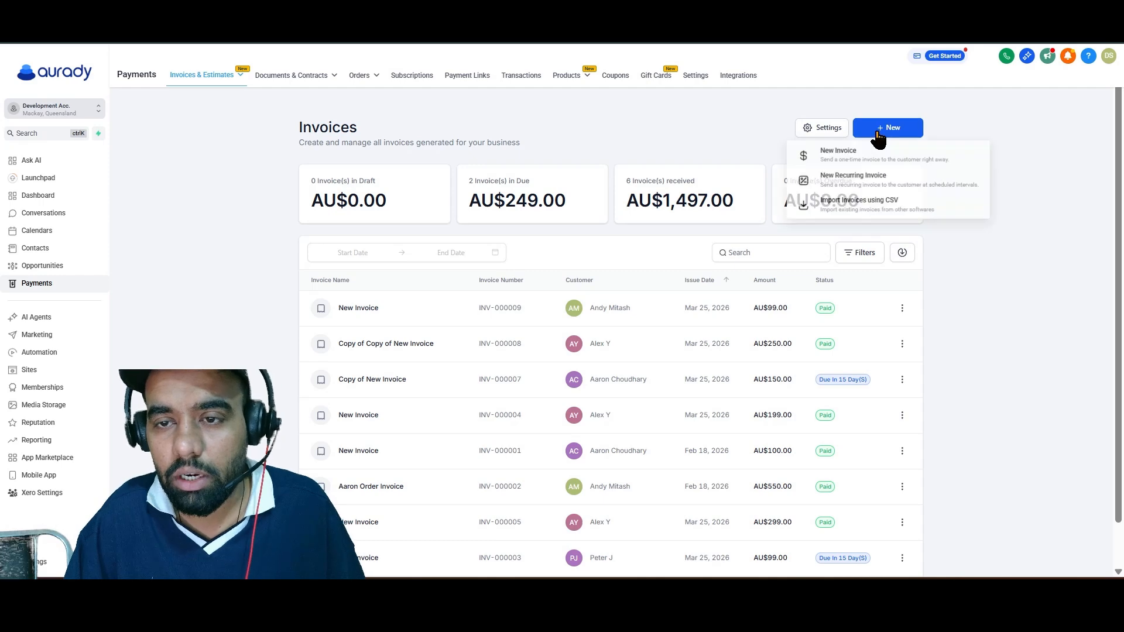
click(859, 156)
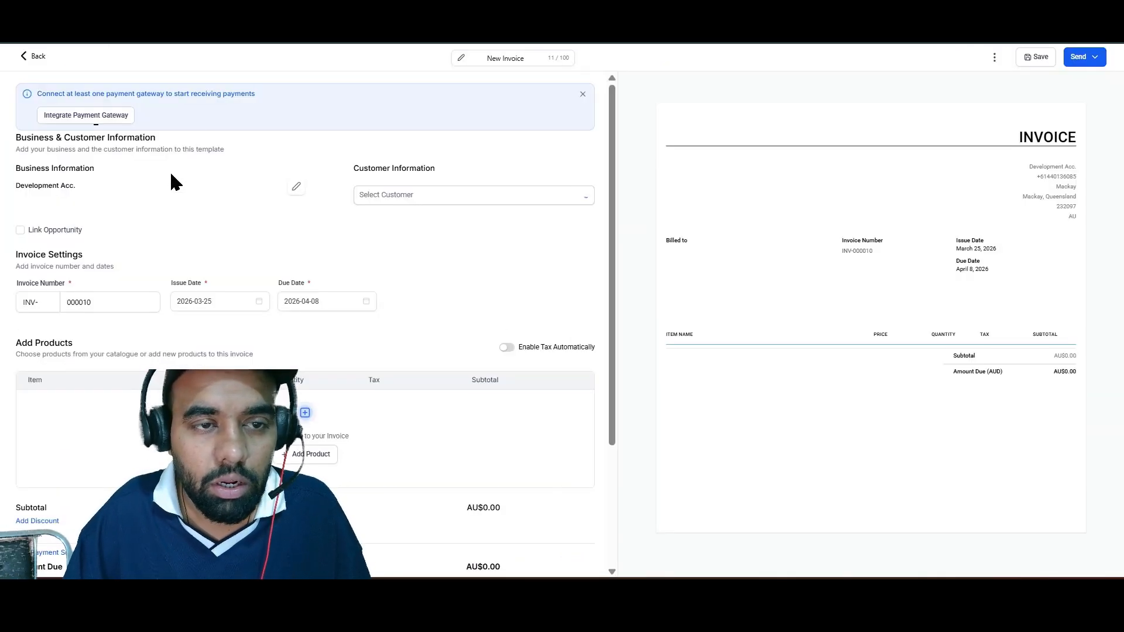
click(457, 194)
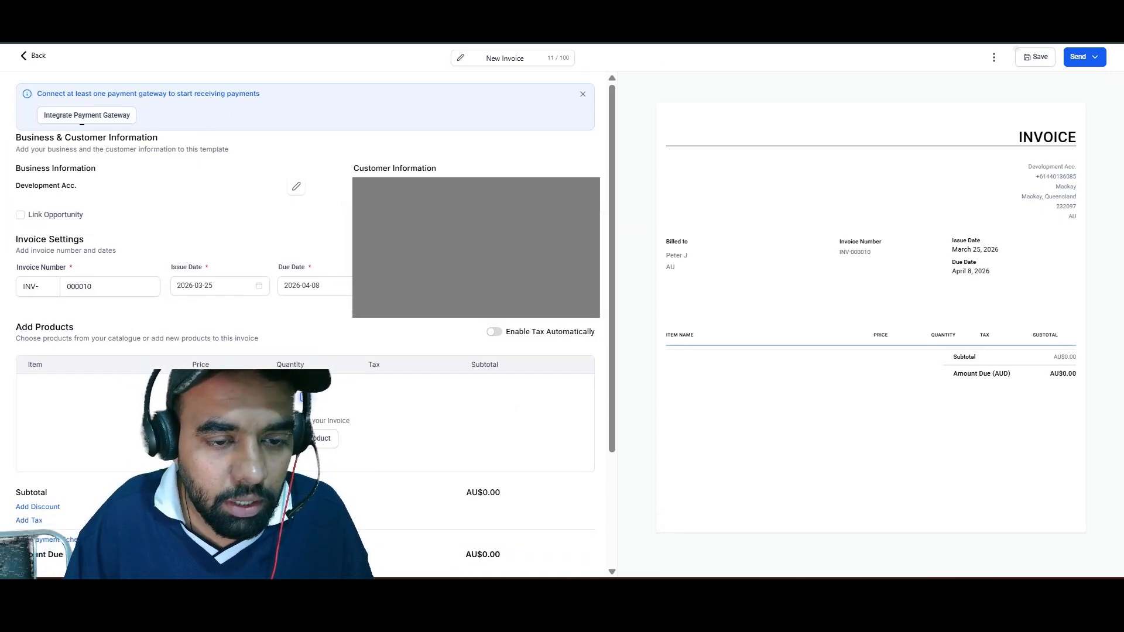
Add a custom product named "demo test" to the invoice at a price of AU$199.
click(298, 439)
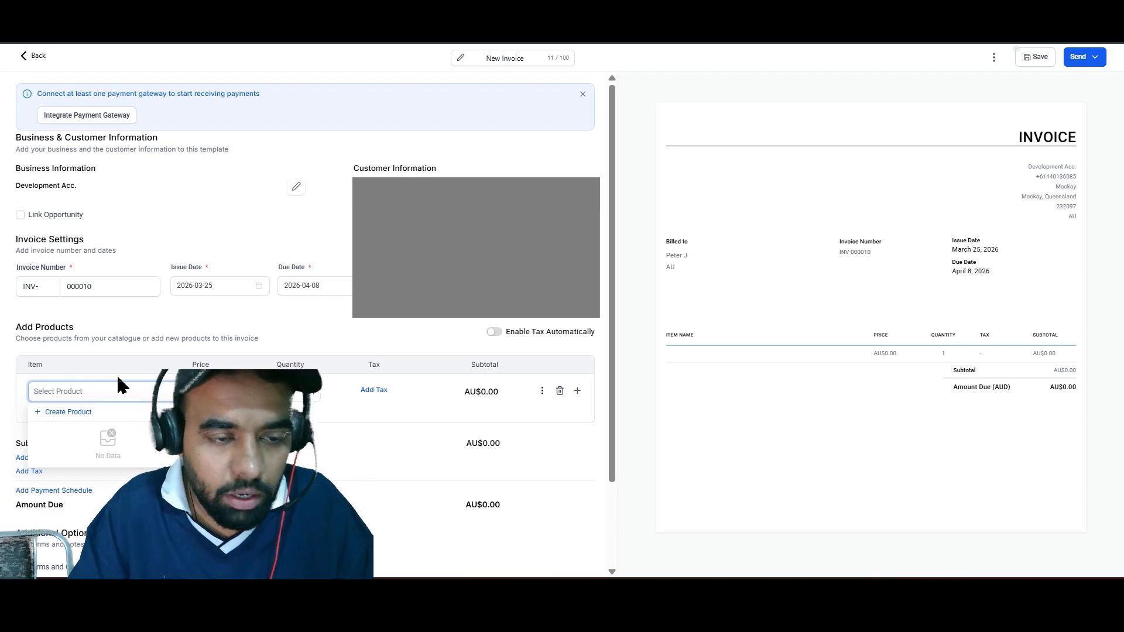
text(demo test)
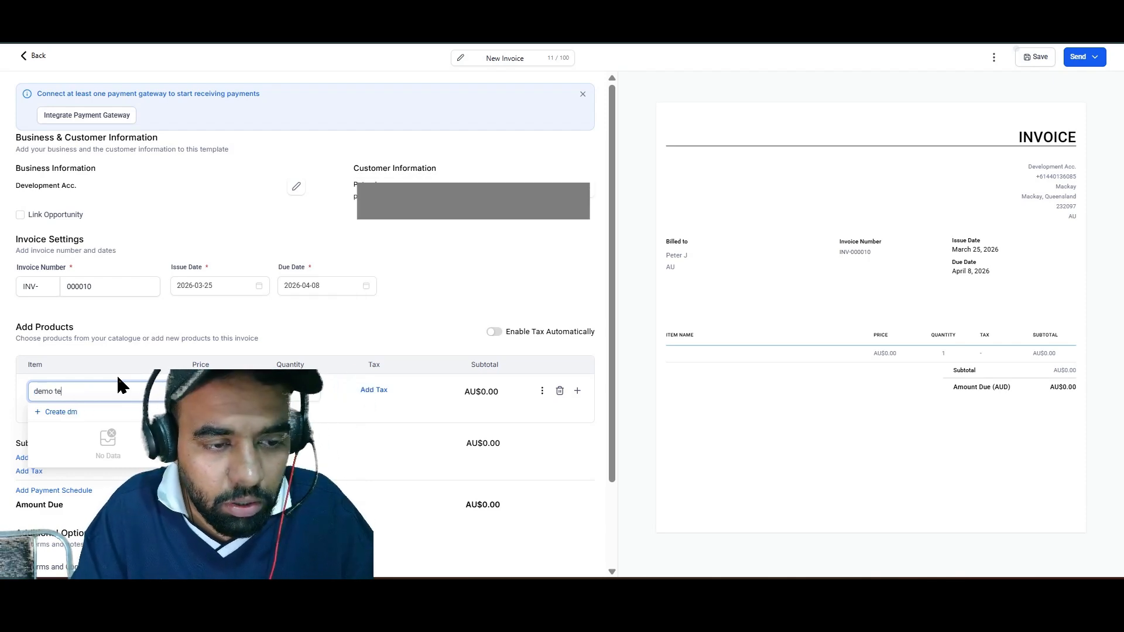
click(72, 412)
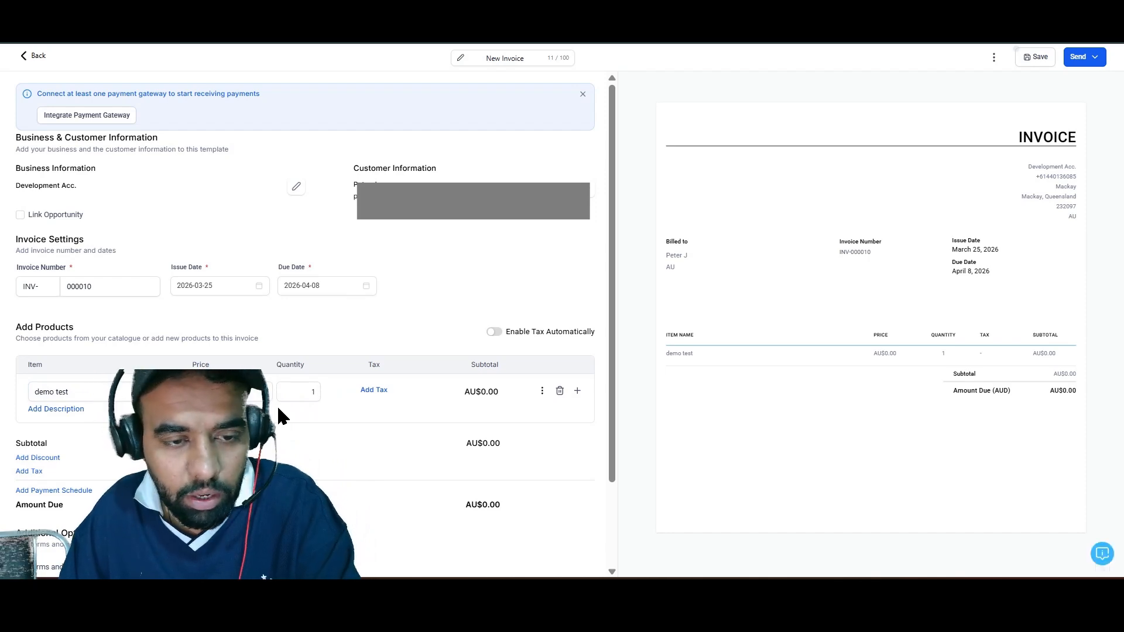
text(90)
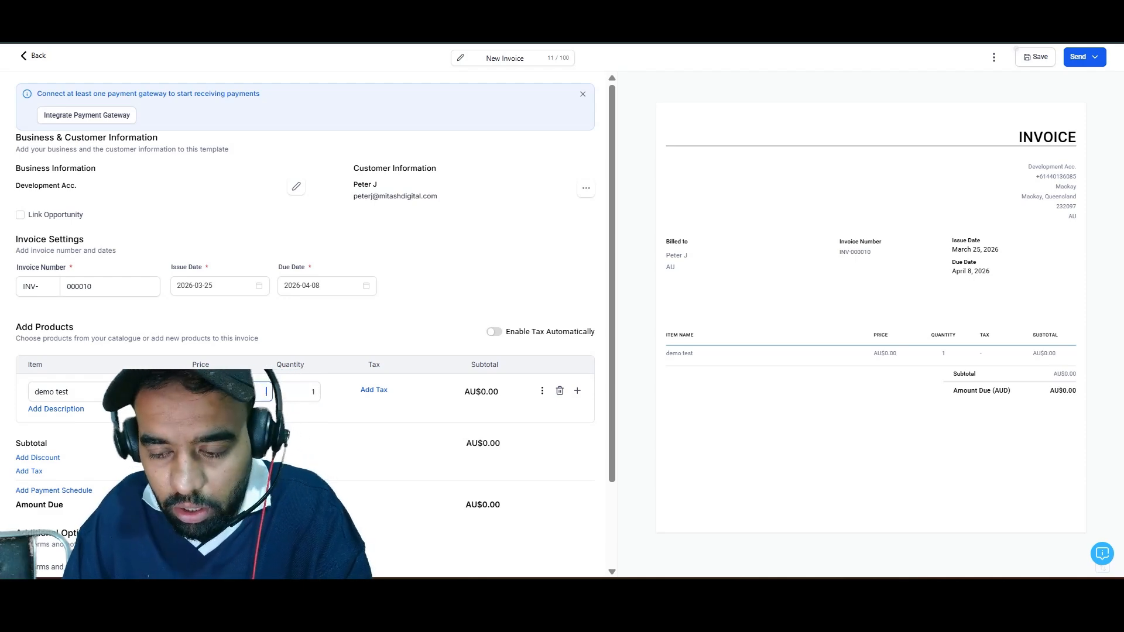
key(BackSpace)
key(BackSpace)
text(1990)
key(BackSpace)
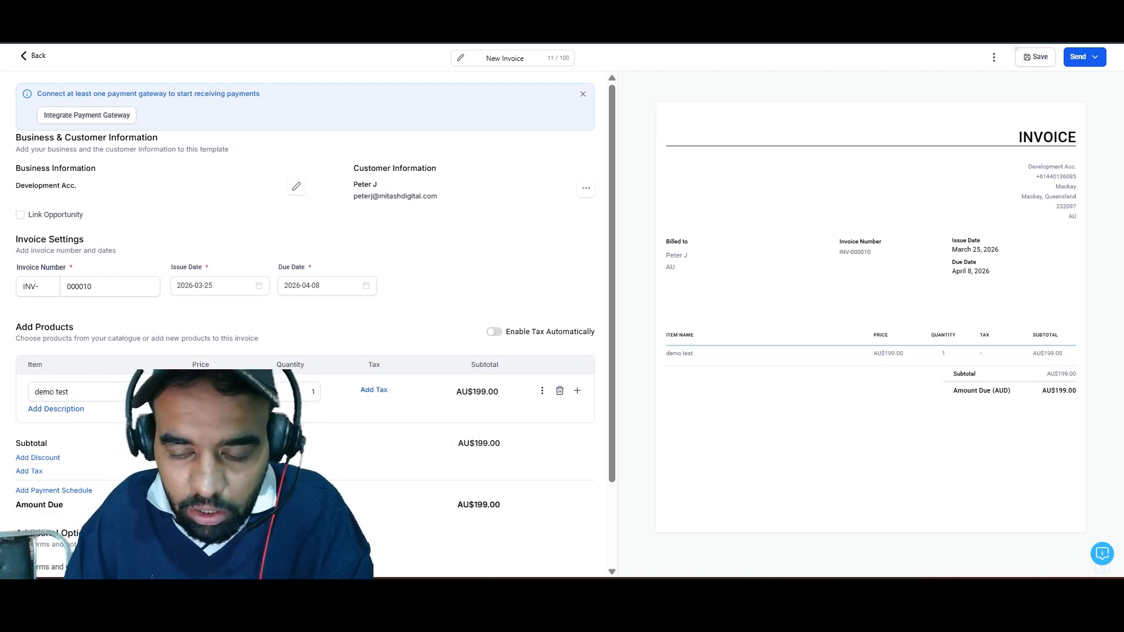
Compare the latest synced invoice in XeroBridge with Xero's invoice list, and send the new invoice by email in Live mode.
click(1046, 61)
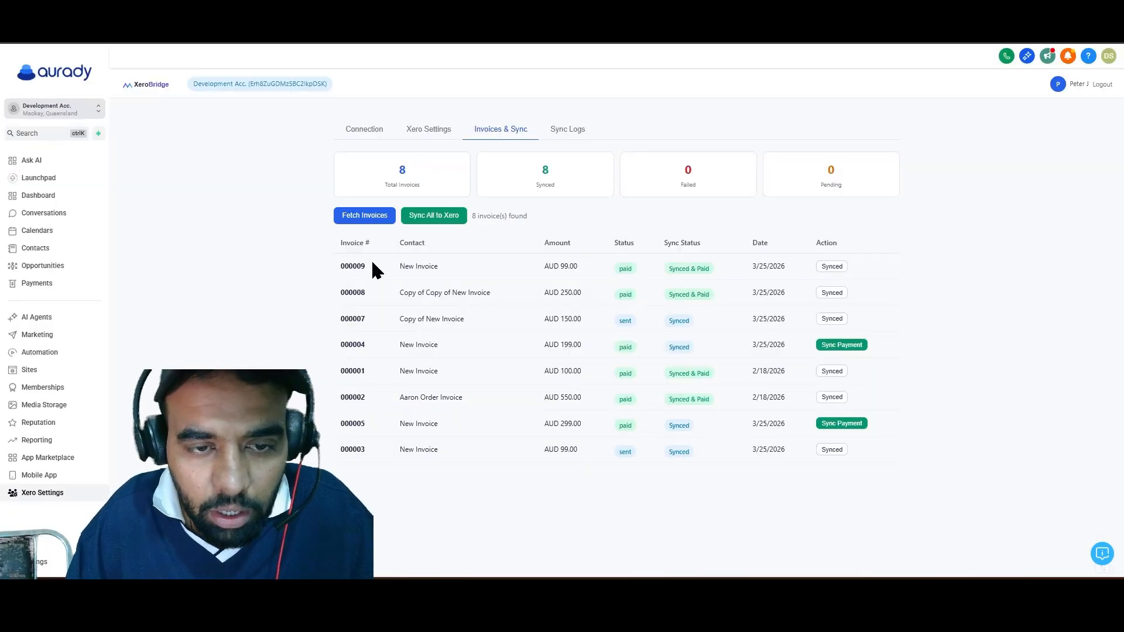
drag(332, 266, 366, 261)
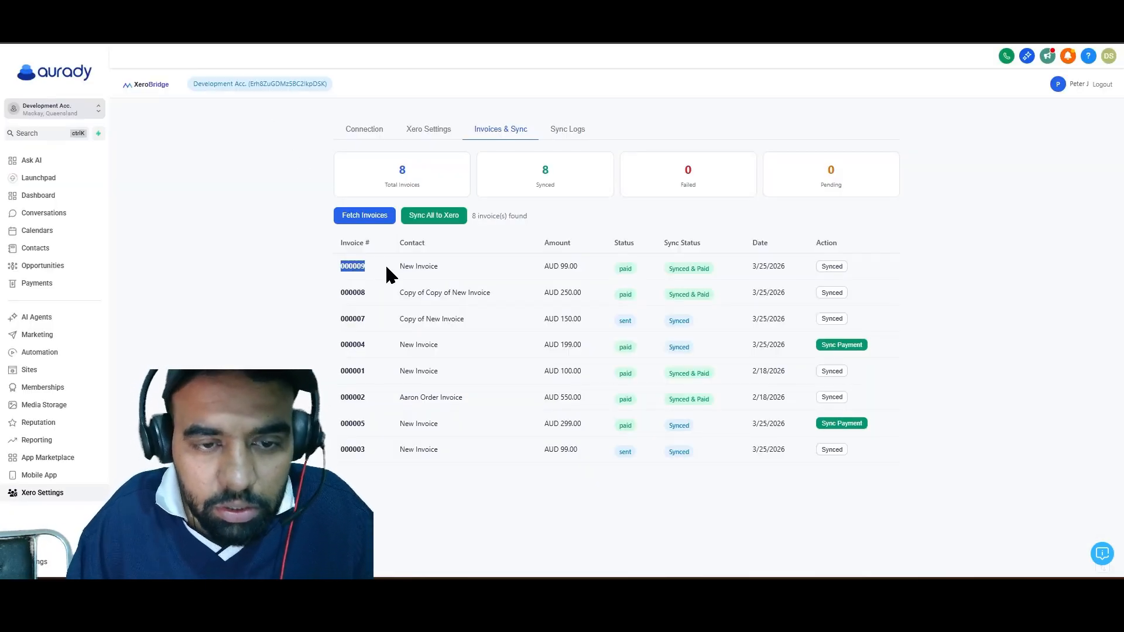
click(661, 23)
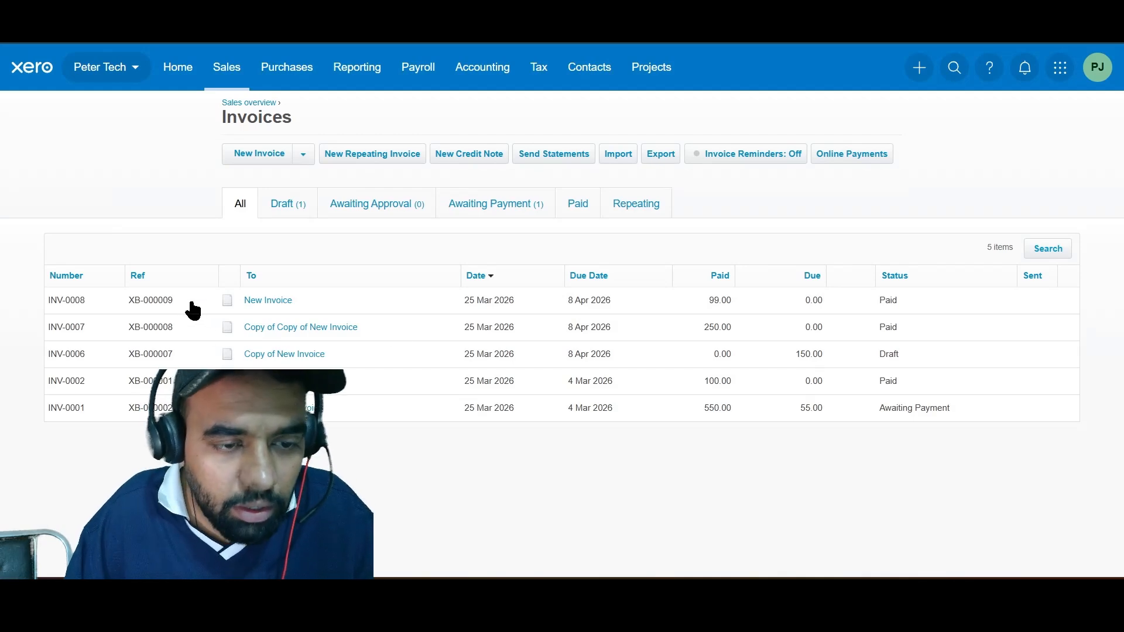
key(ctrl+shift+Tab)
key(ctrl+shift+Tab)
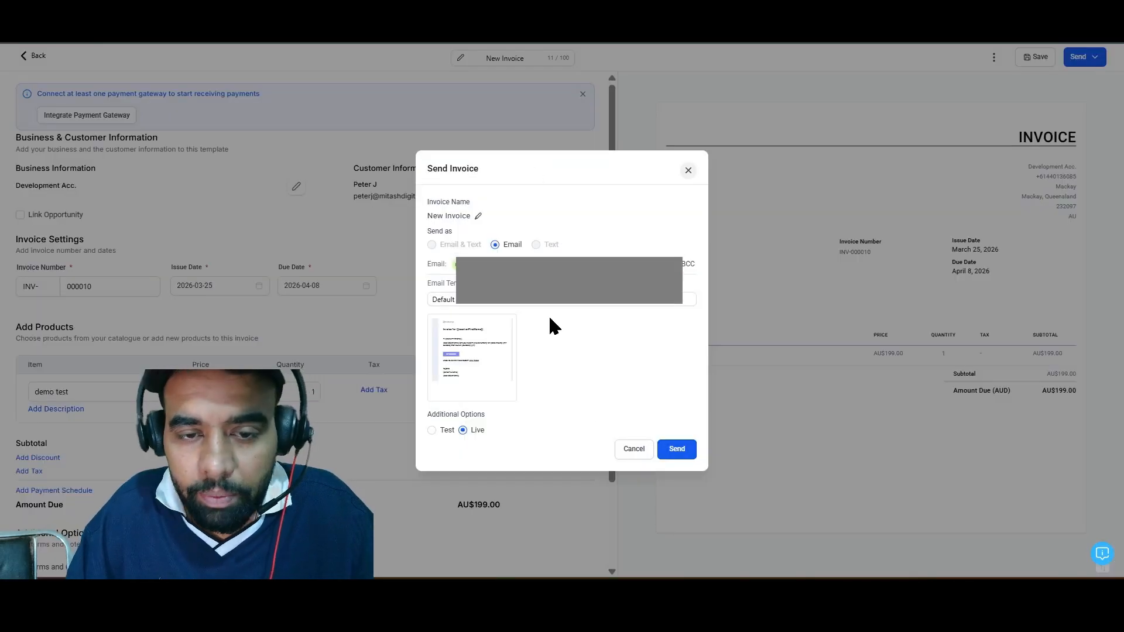
click(667, 451)
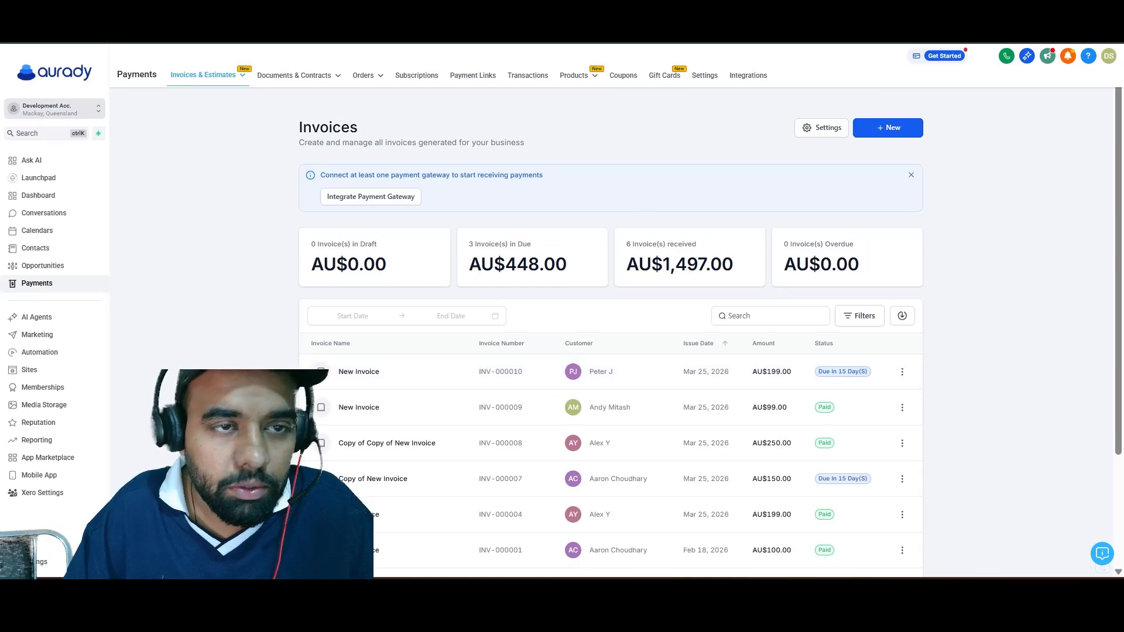
Fetch the invoices again in XeroBridge and check the new invoice's number and sync status.
key(ctrl+Tab)
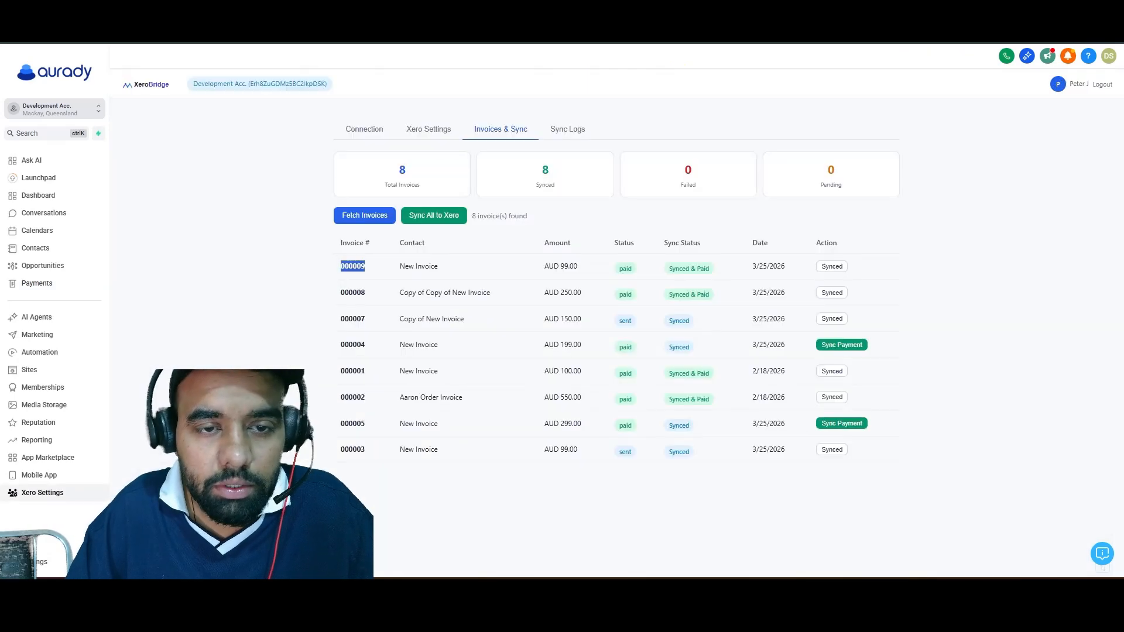
click(375, 225)
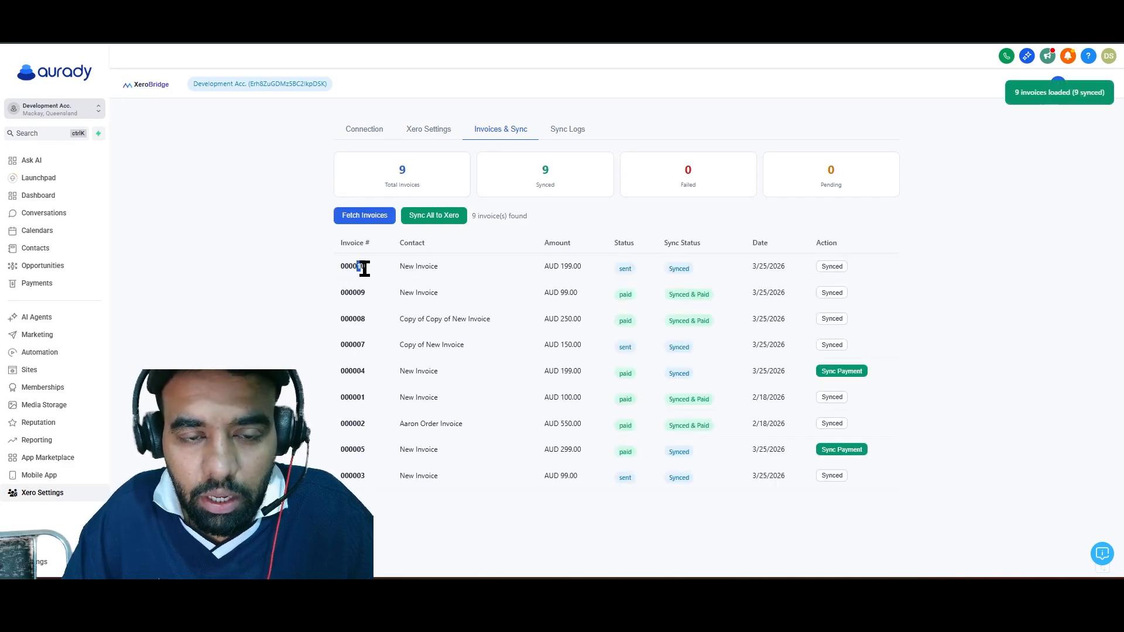
drag(357, 267, 564, 264)
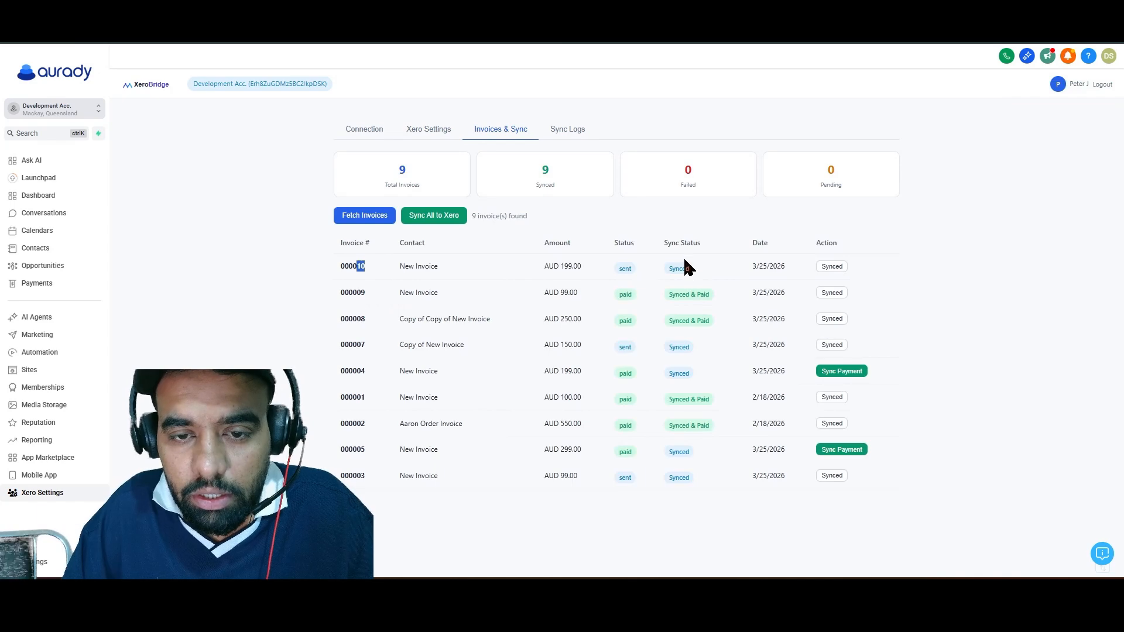
Switch to Xero, reload the Invoices list, and check the new invoice's reference, dates, amount due and status.
click(602, 12)
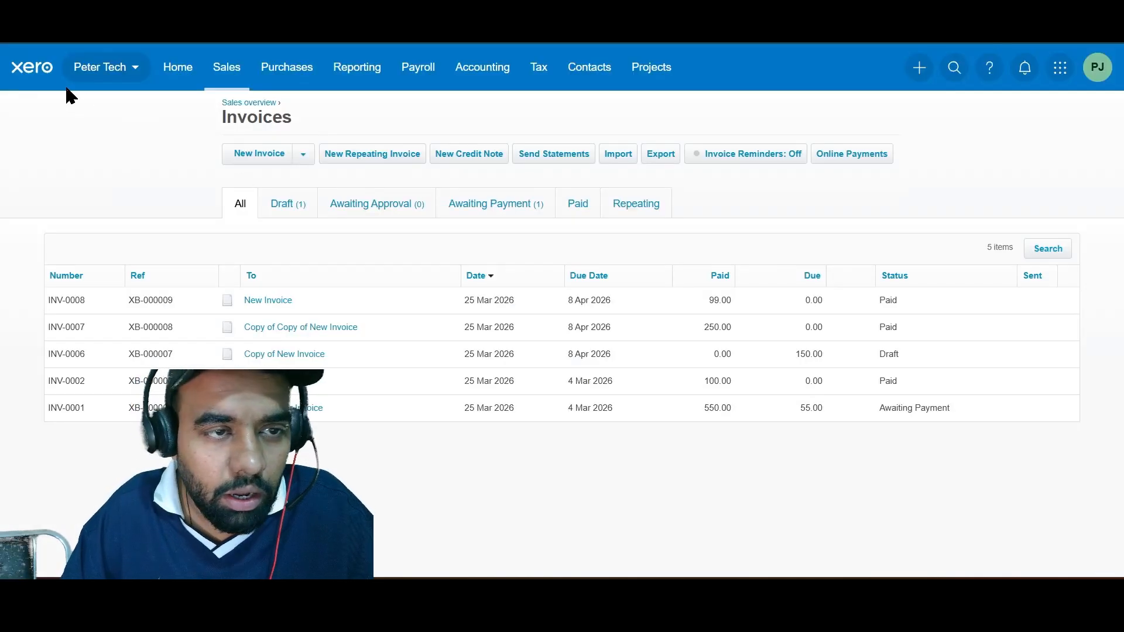
click(70, 24)
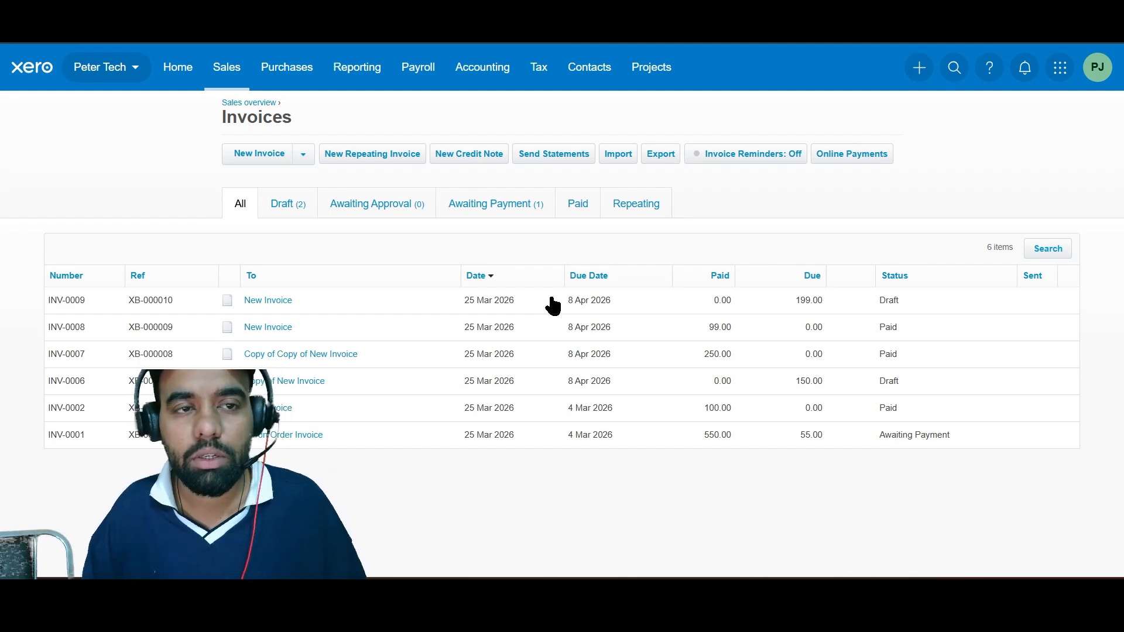
click(1010, 359)
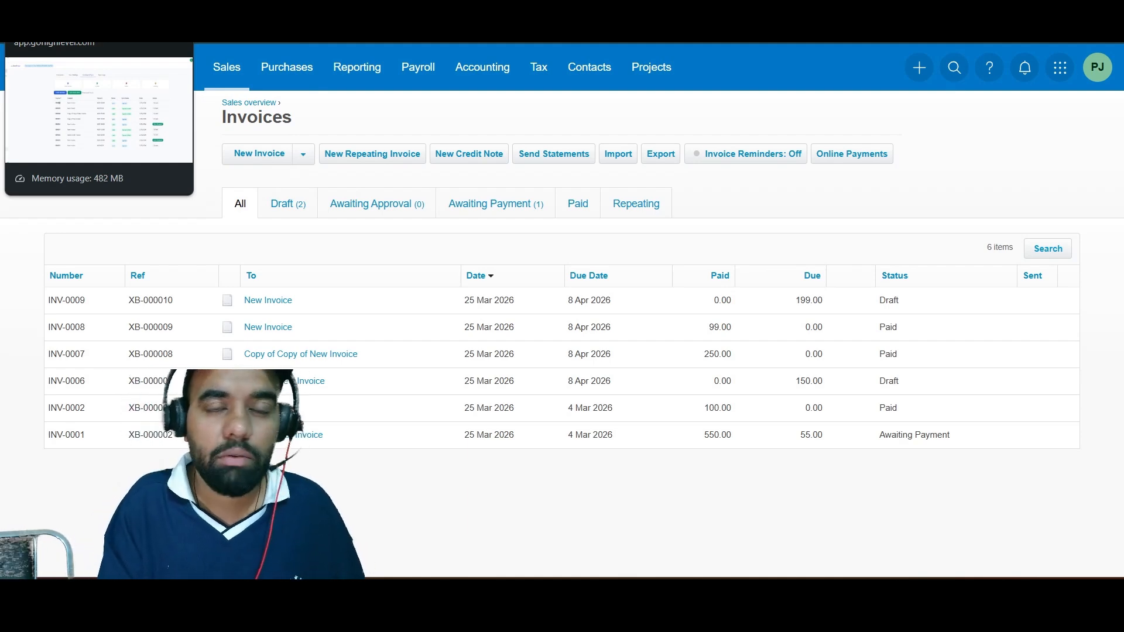
Switch to the Payments invoices list and manually record a cash payment of AU$199 for the newest invoice.
click(52, 11)
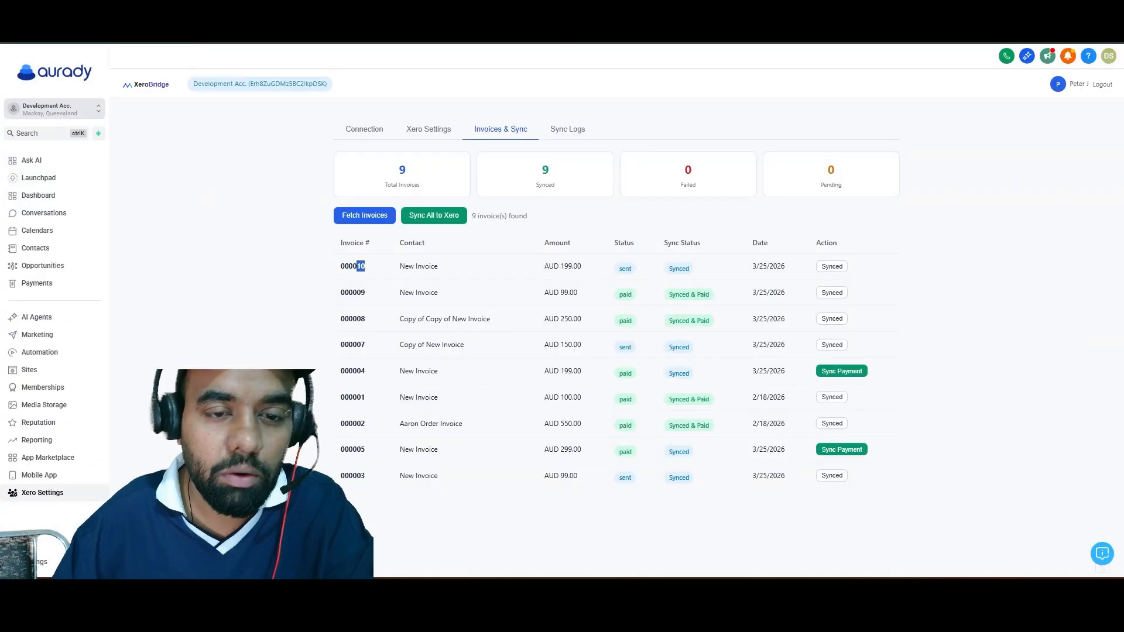
click(176, 12)
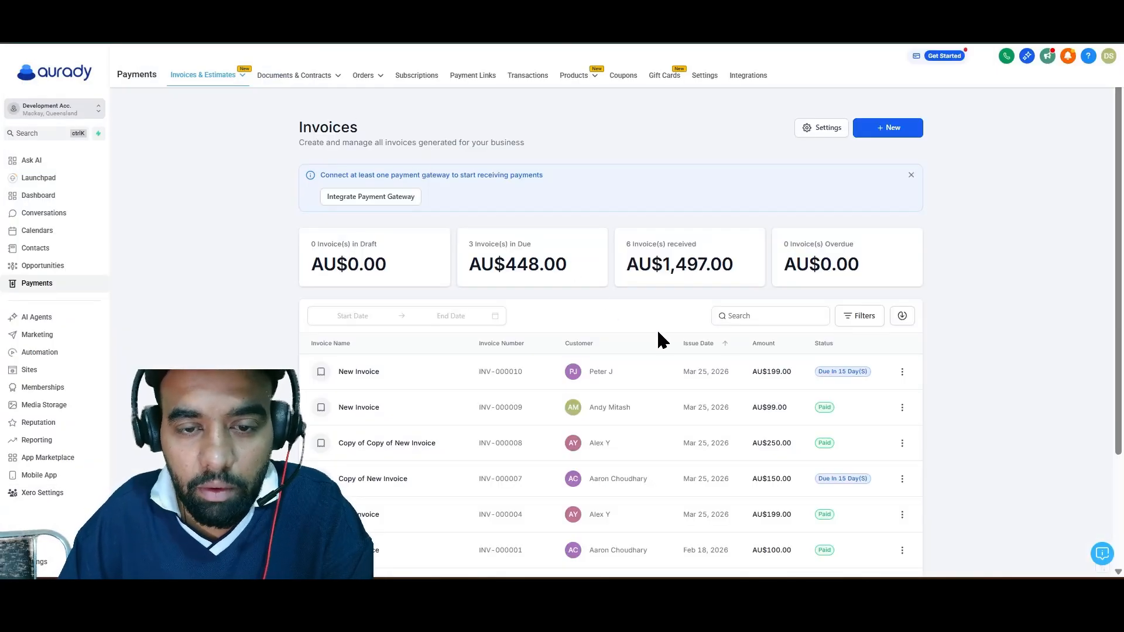
click(900, 376)
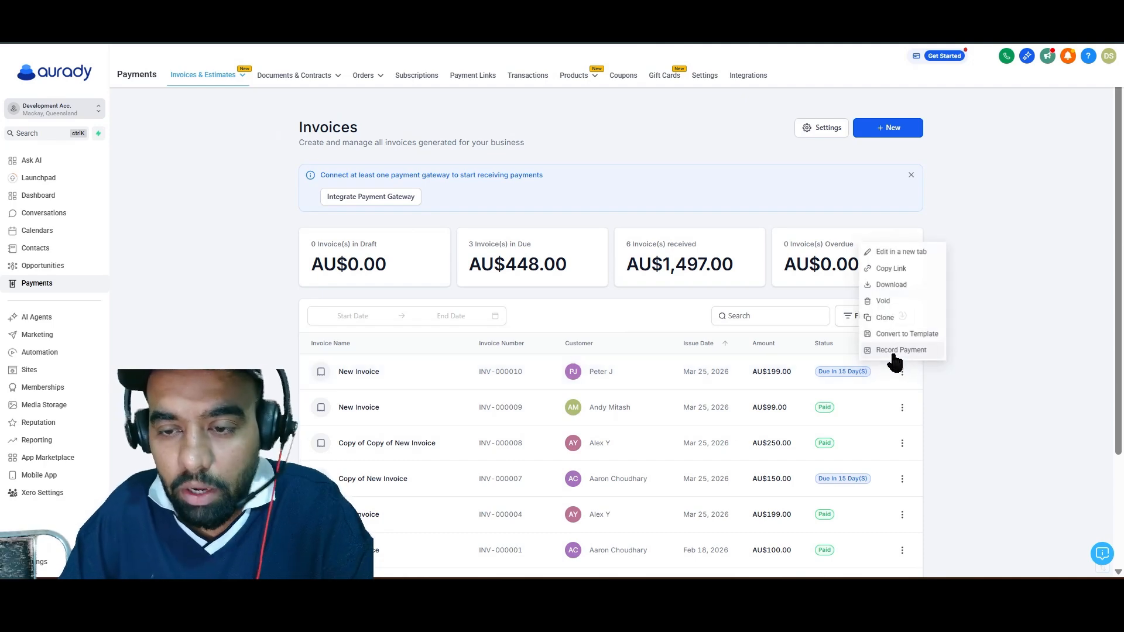
click(904, 351)
click(622, 343)
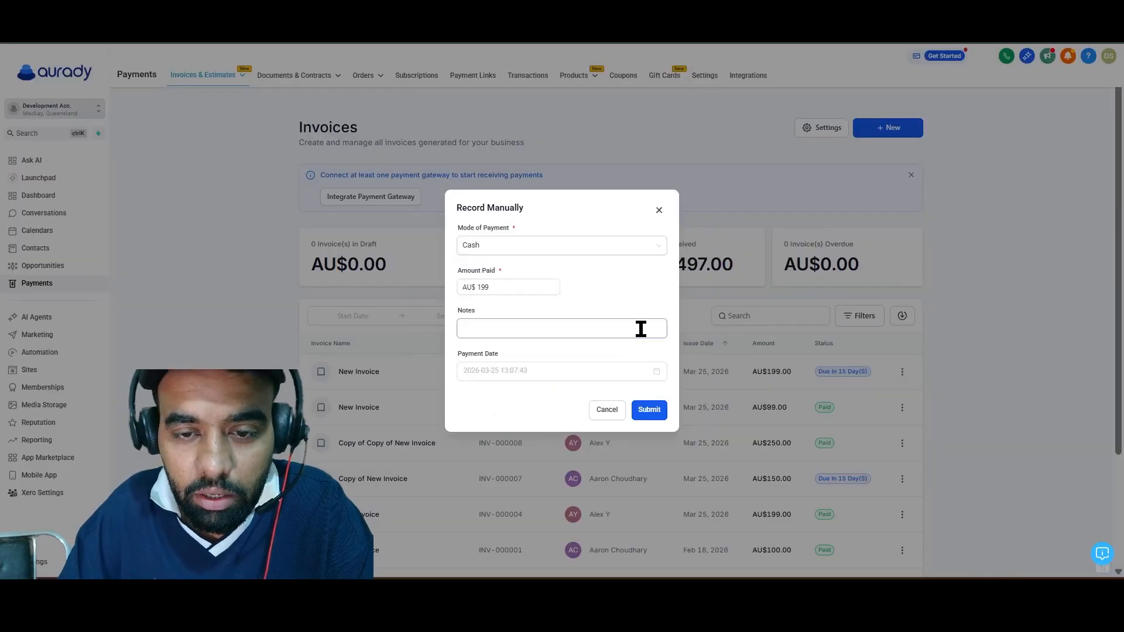
click(647, 409)
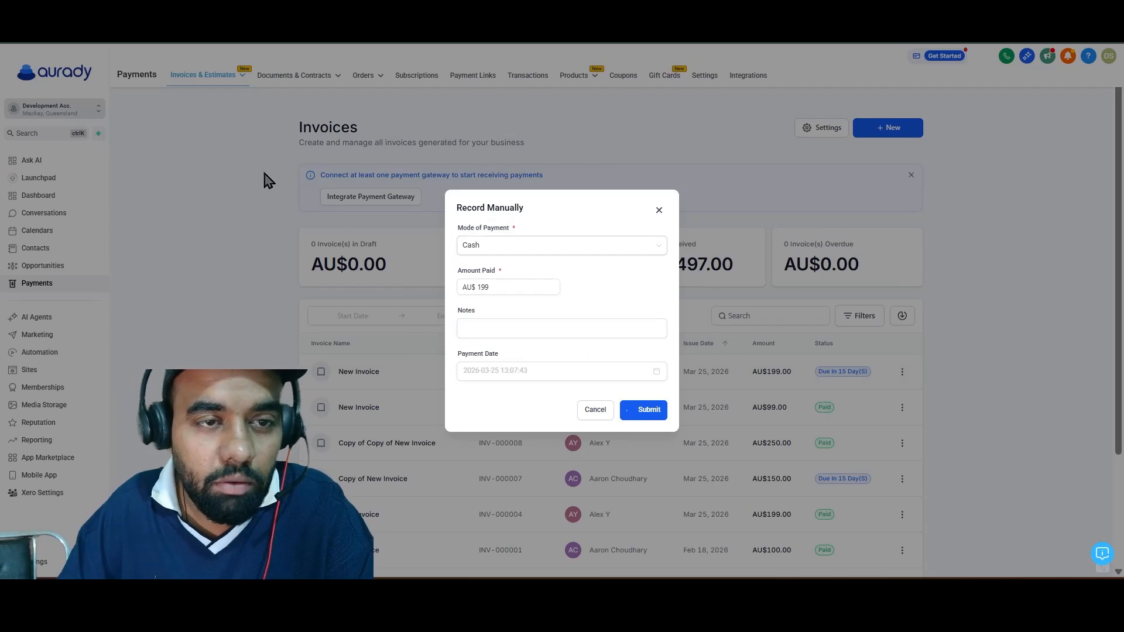
click(651, 271)
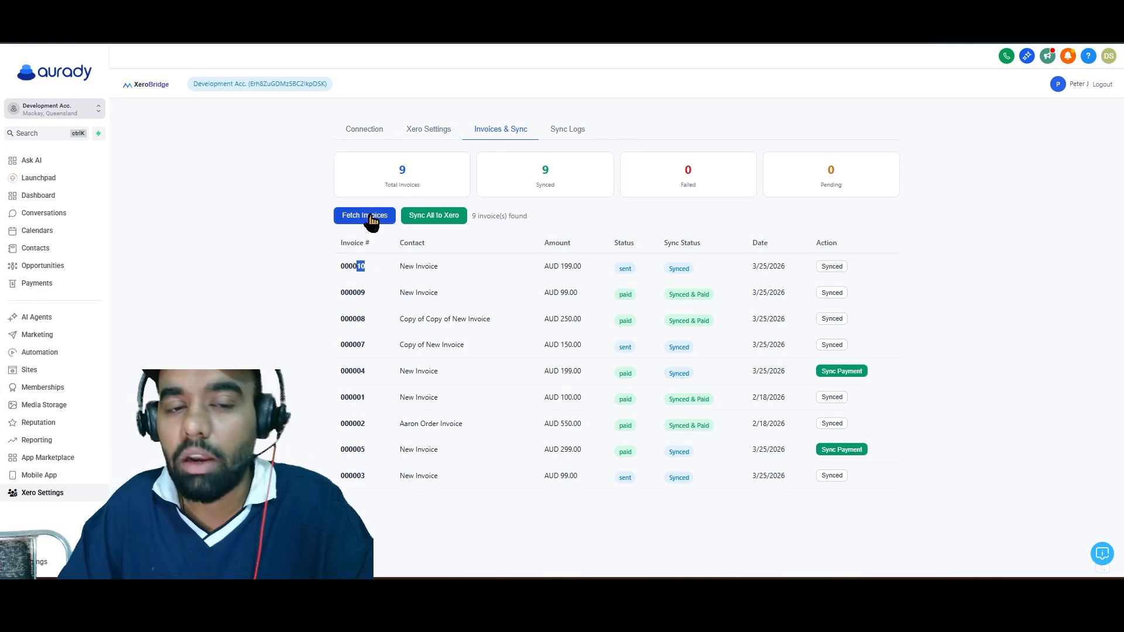
Fetch the invoices again in XeroBridge and check the newest invoice's payment status and sync status.
click(371, 216)
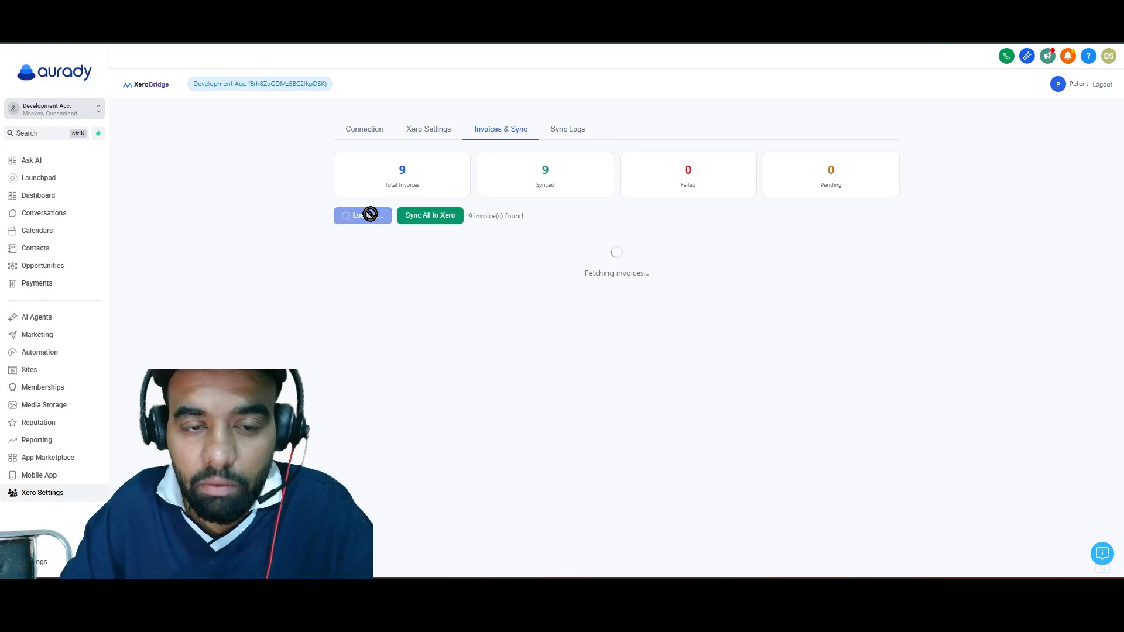
double_click(625, 268)
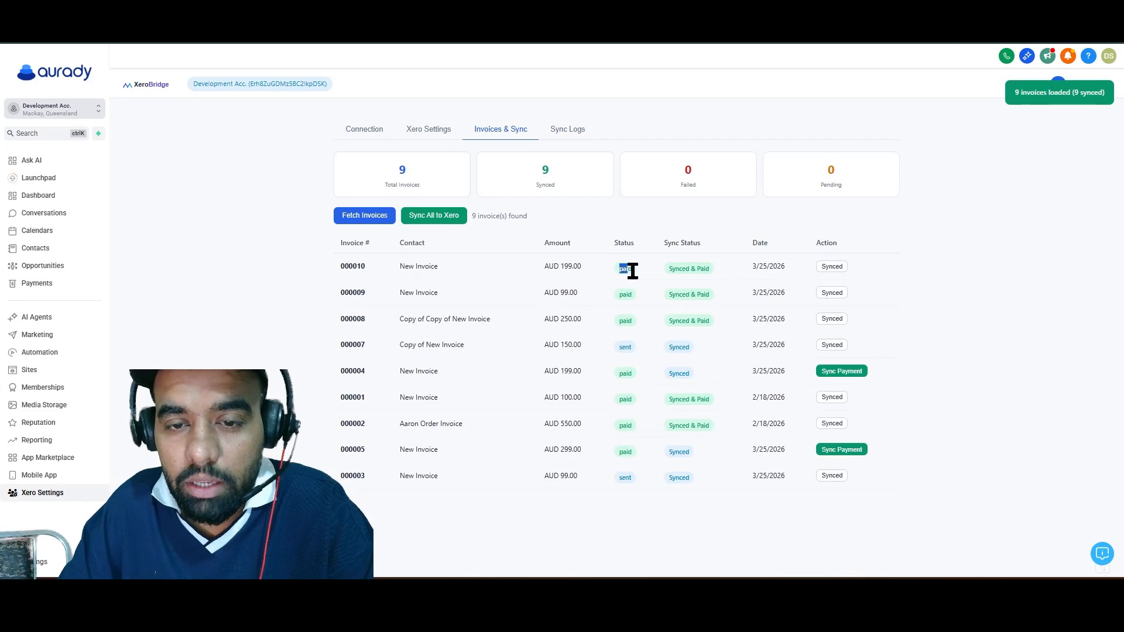
drag(667, 276, 732, 276)
click(714, 276)
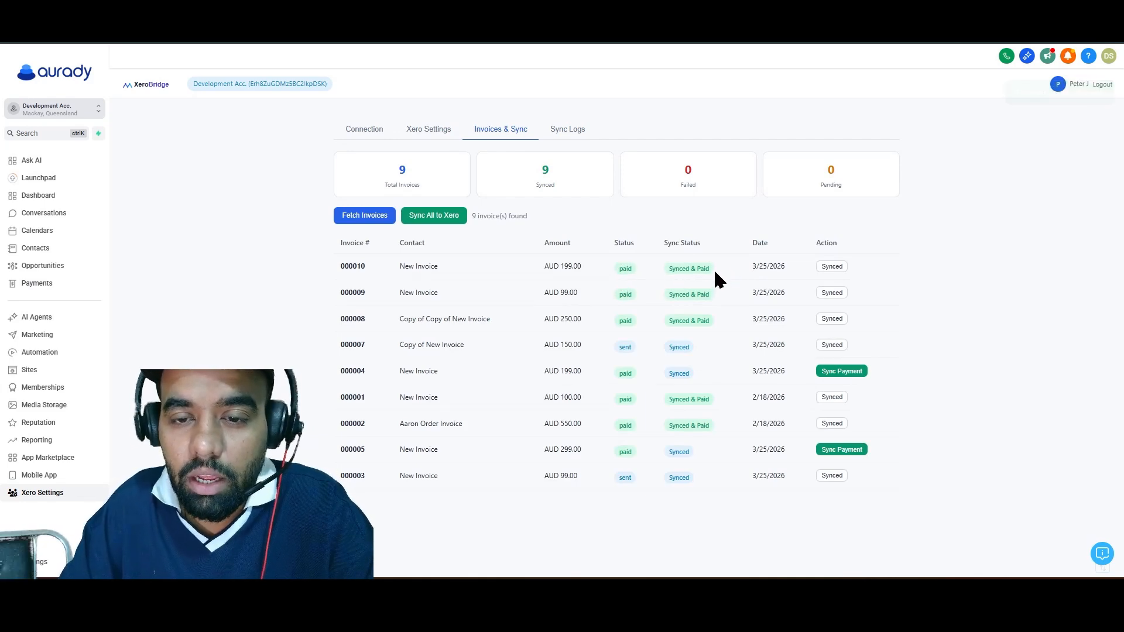
drag(660, 278, 708, 280)
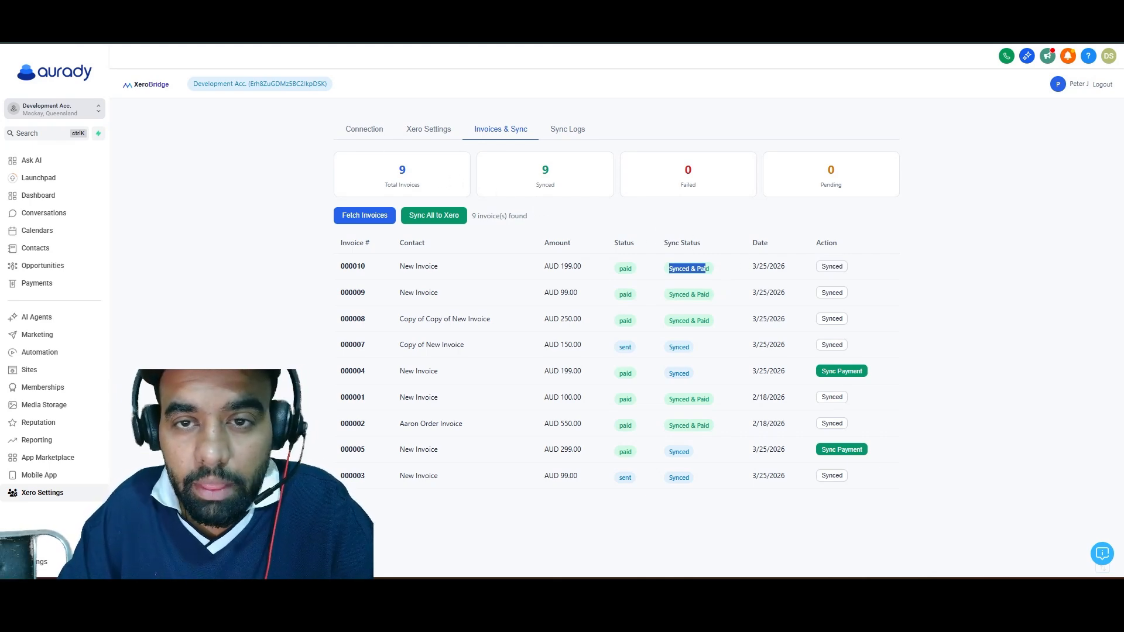
Switch to Xero, reload the Invoices list, and check the newest invoice's status, paid amount and reference.
key(ctrl+Tab)
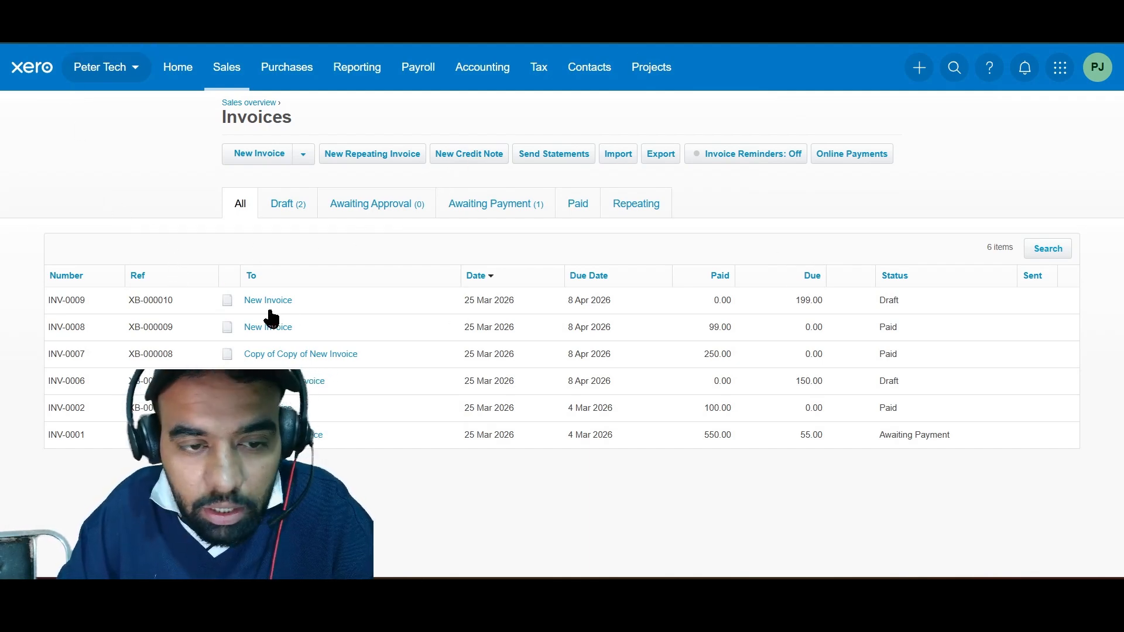
click(65, 26)
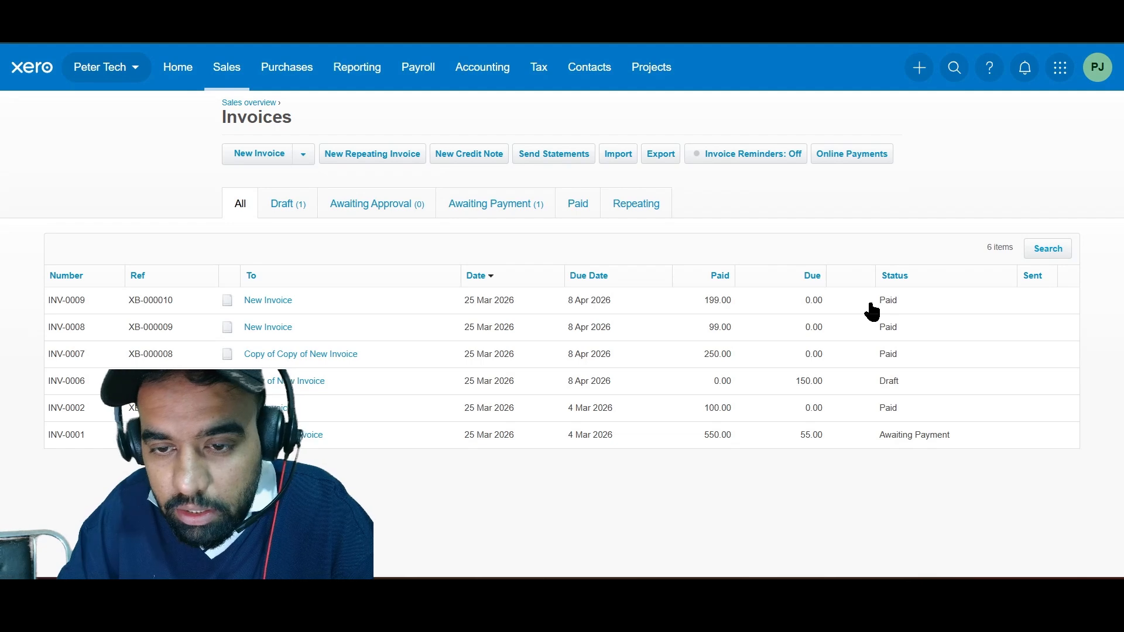
drag(871, 309, 908, 304)
drag(700, 300, 745, 303)
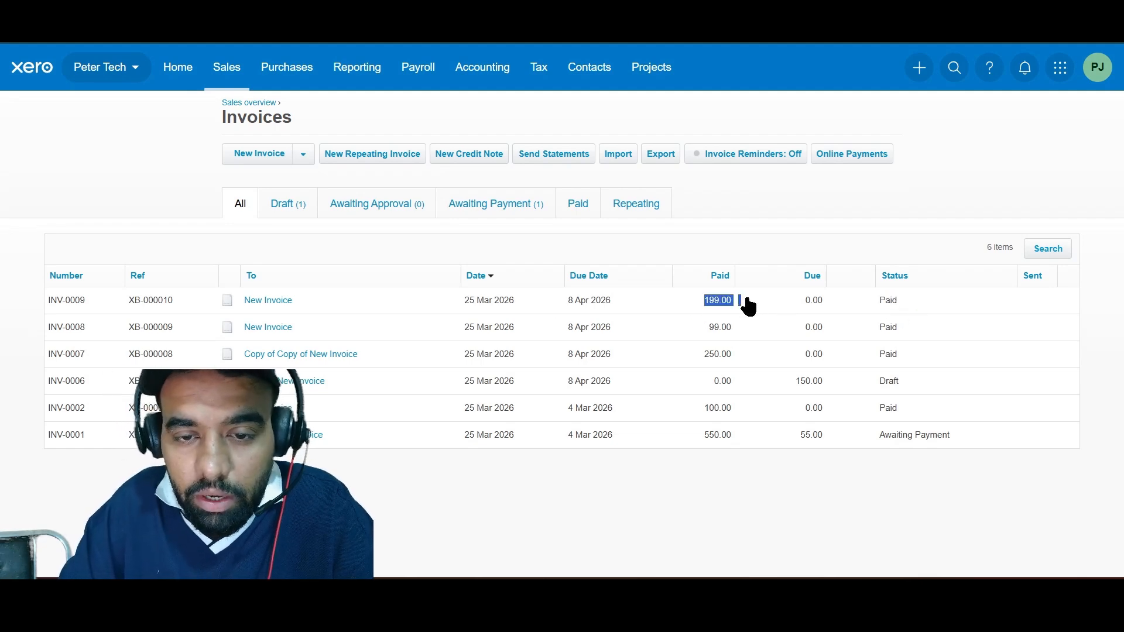
drag(127, 300, 184, 307)
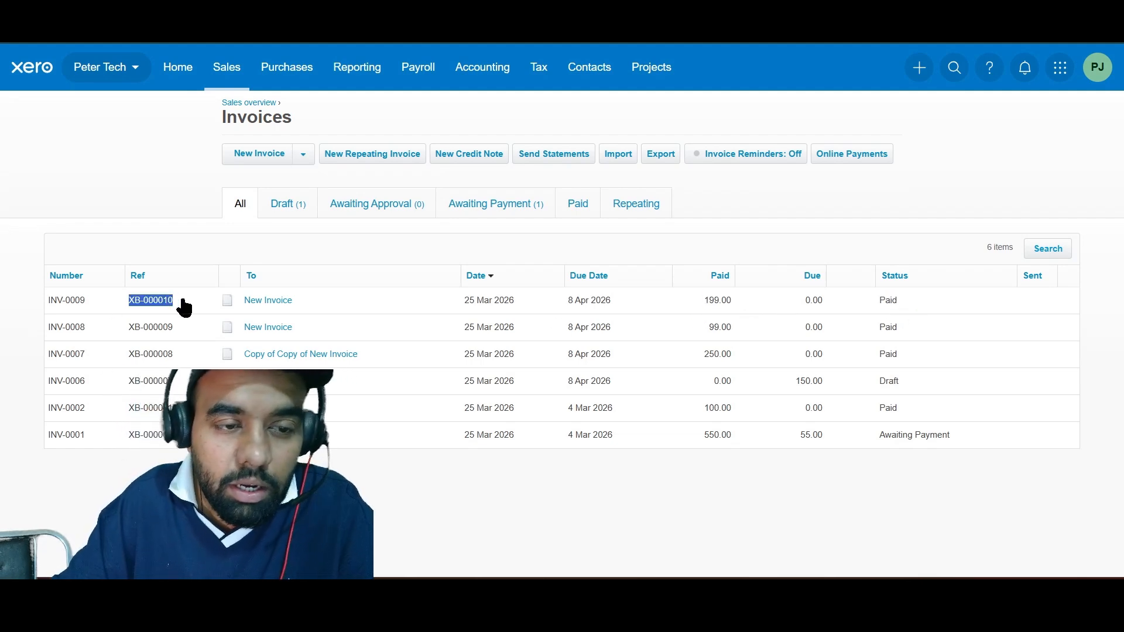
click(196, 182)
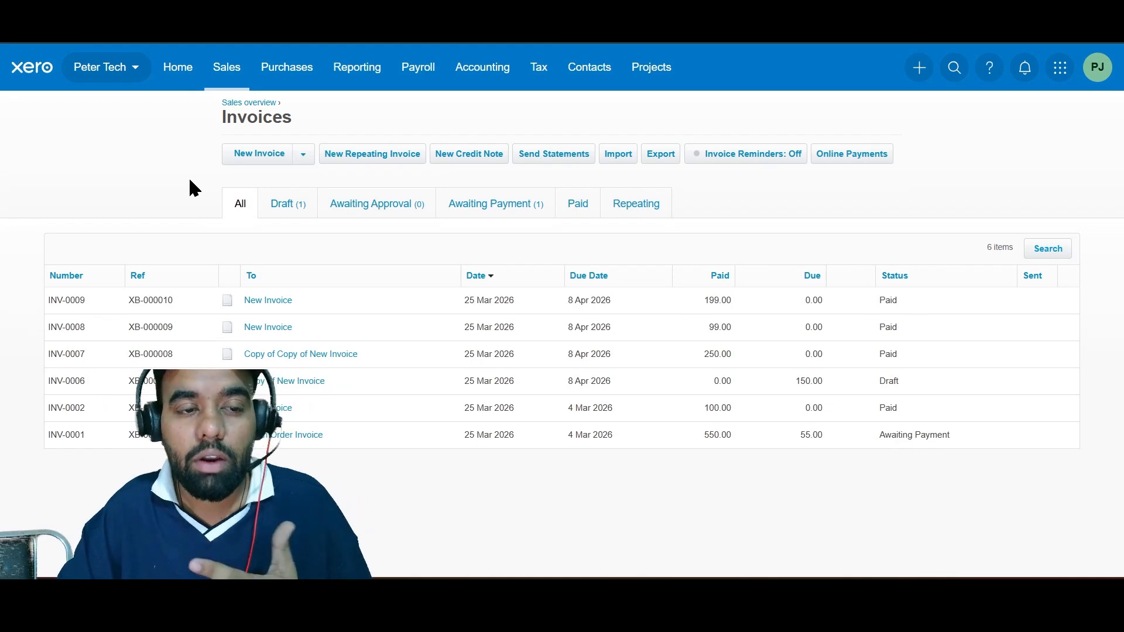
click(140, 12)
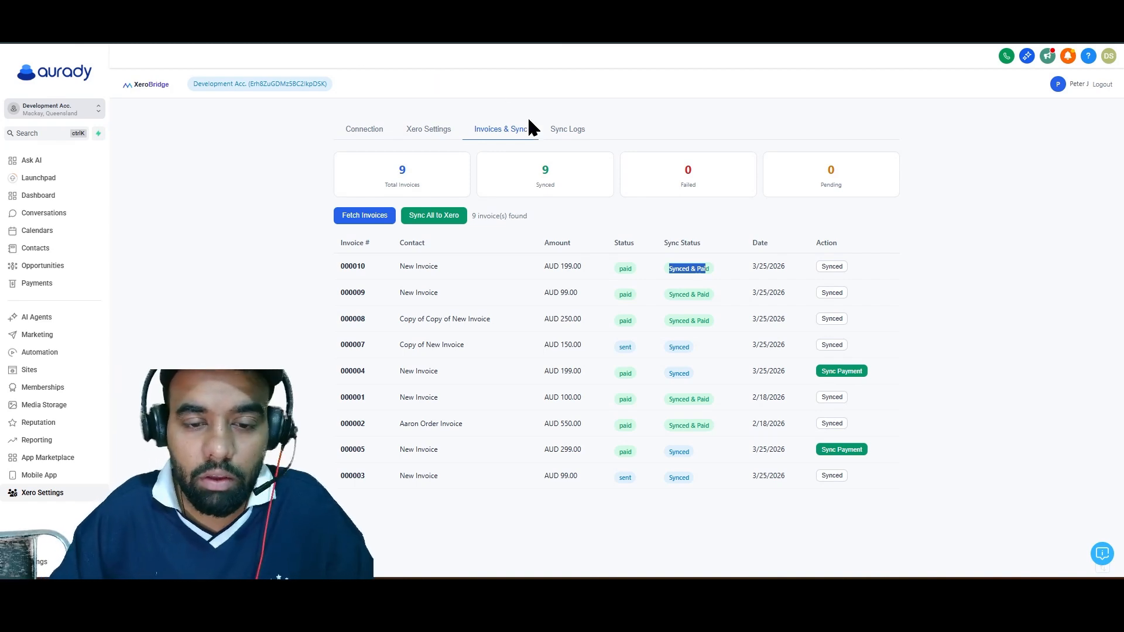
click(790, 594)
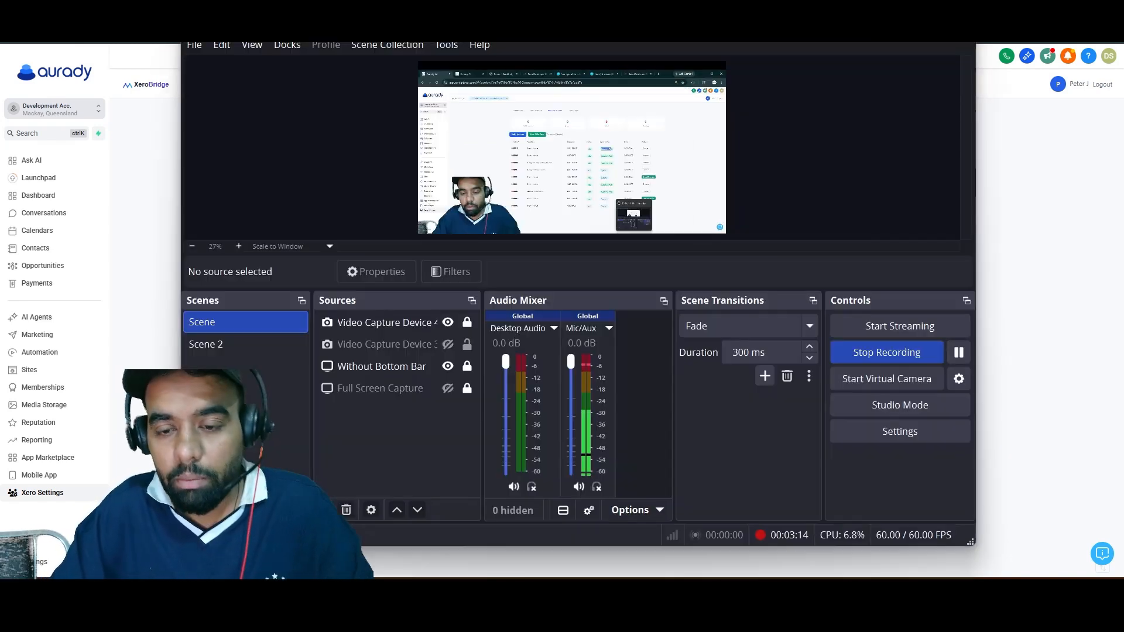